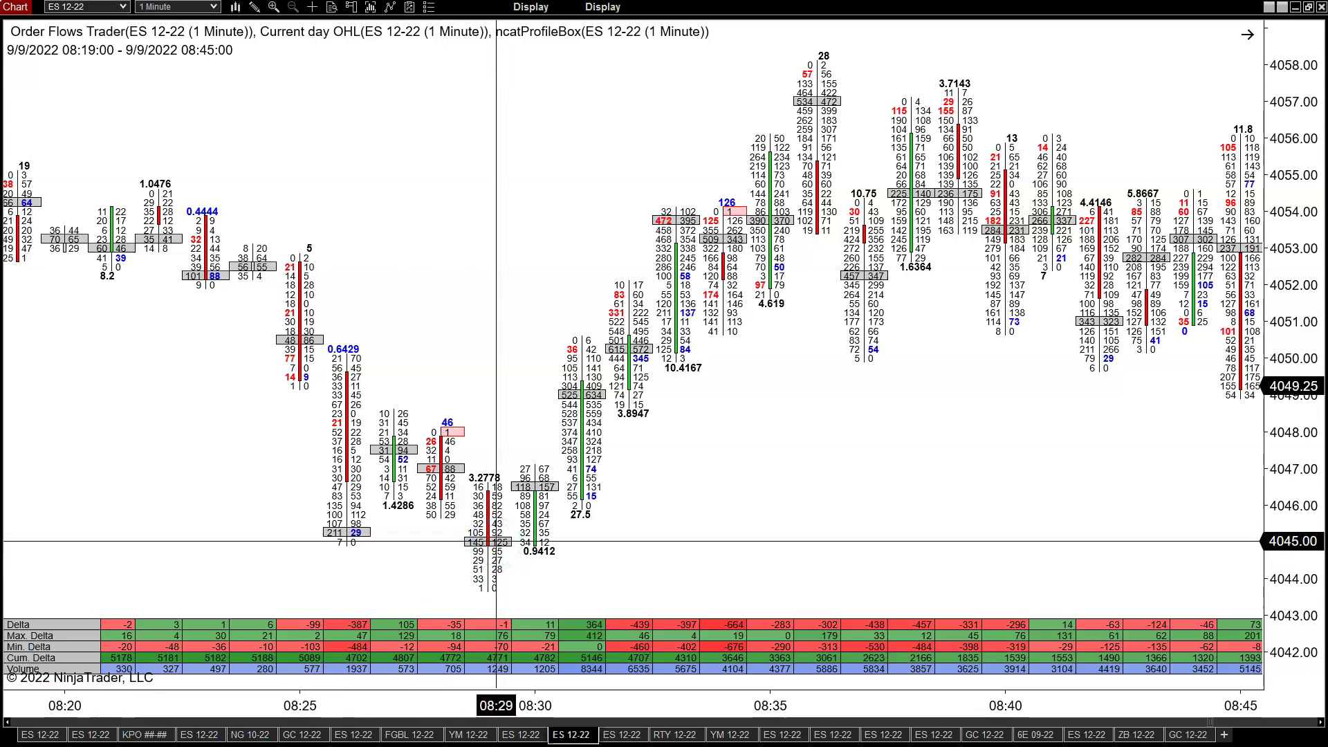
- Examine the bid and ask volumes of the 08:29 and 08:30 bars on the ES 12-22 one-minute chart
click(490, 541)
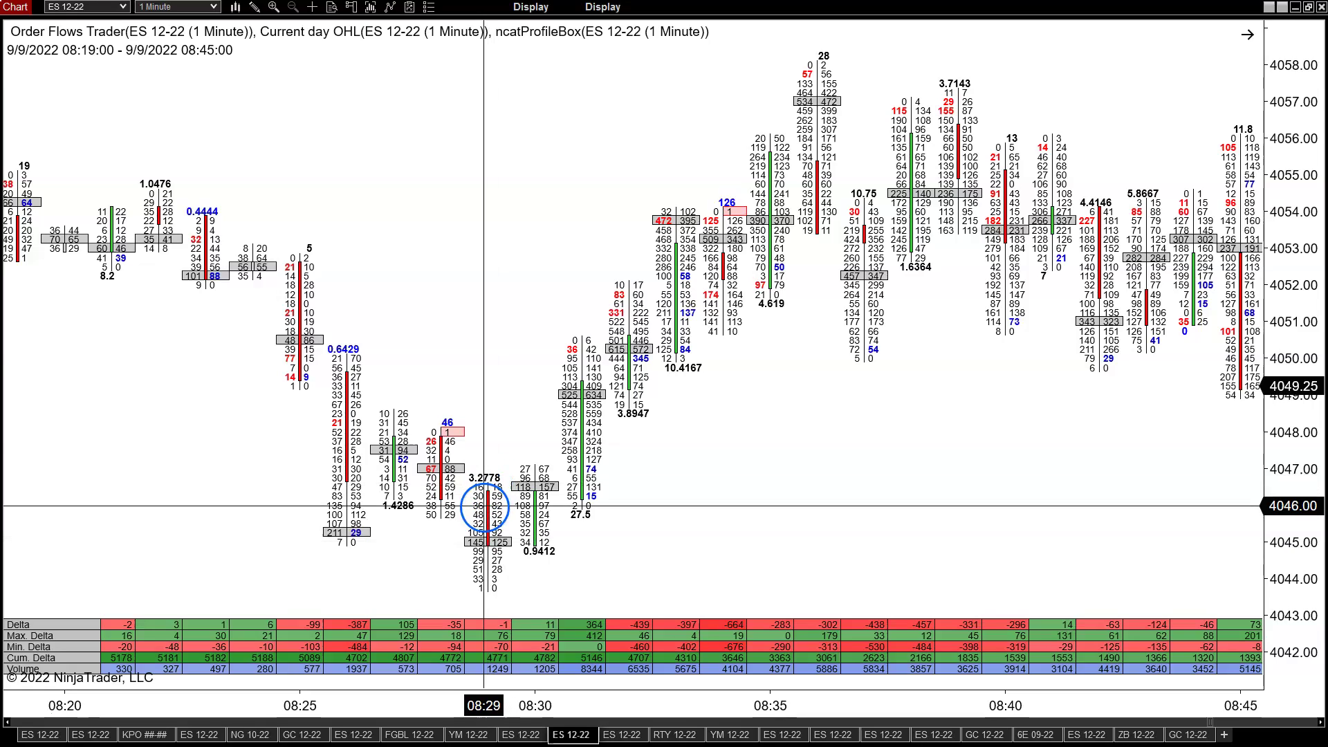
mouse_move(490, 541)
mouse_down()
mouse_move(489, 505)
mouse_move(490, 543)
mouse_move(468, 545)
mouse_move(507, 546)
mouse_move(547, 490)
mouse_up()
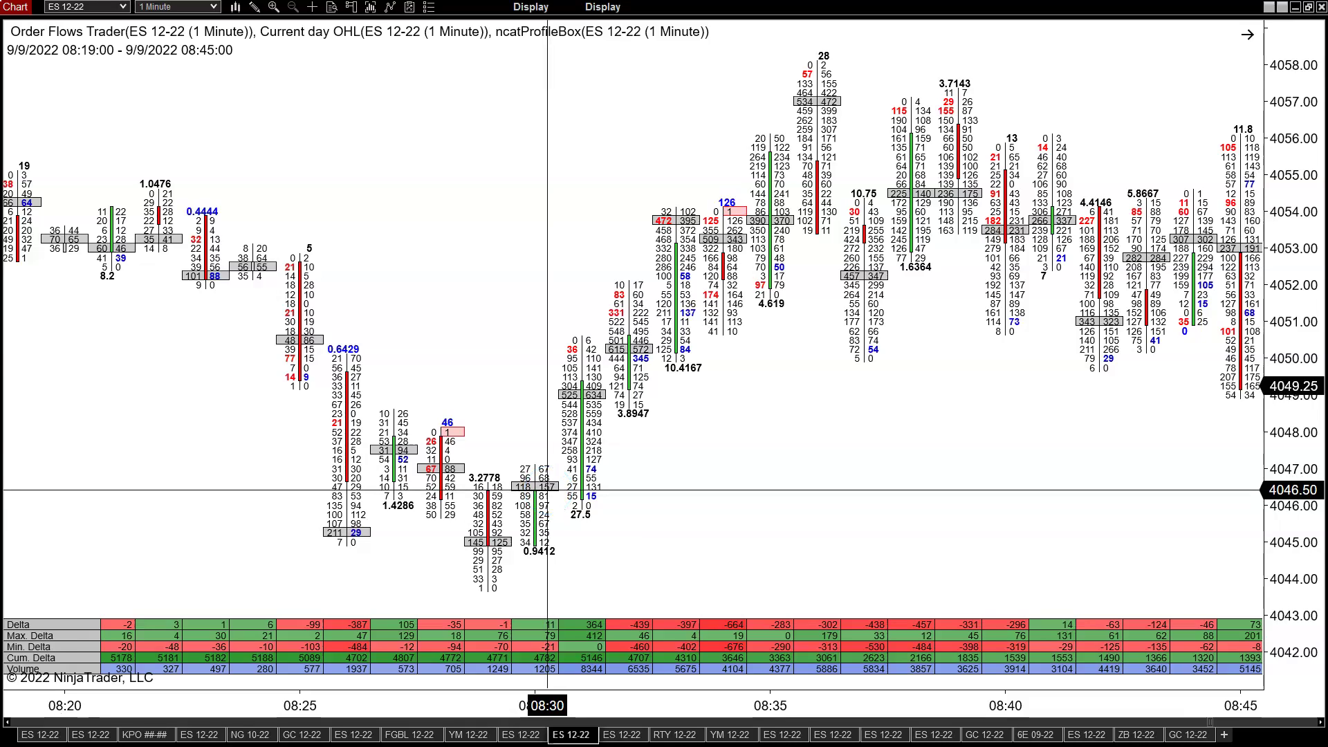
mouse_move(536, 489)
mouse_down()
mouse_move(525, 489)
mouse_move(547, 492)
mouse_up()
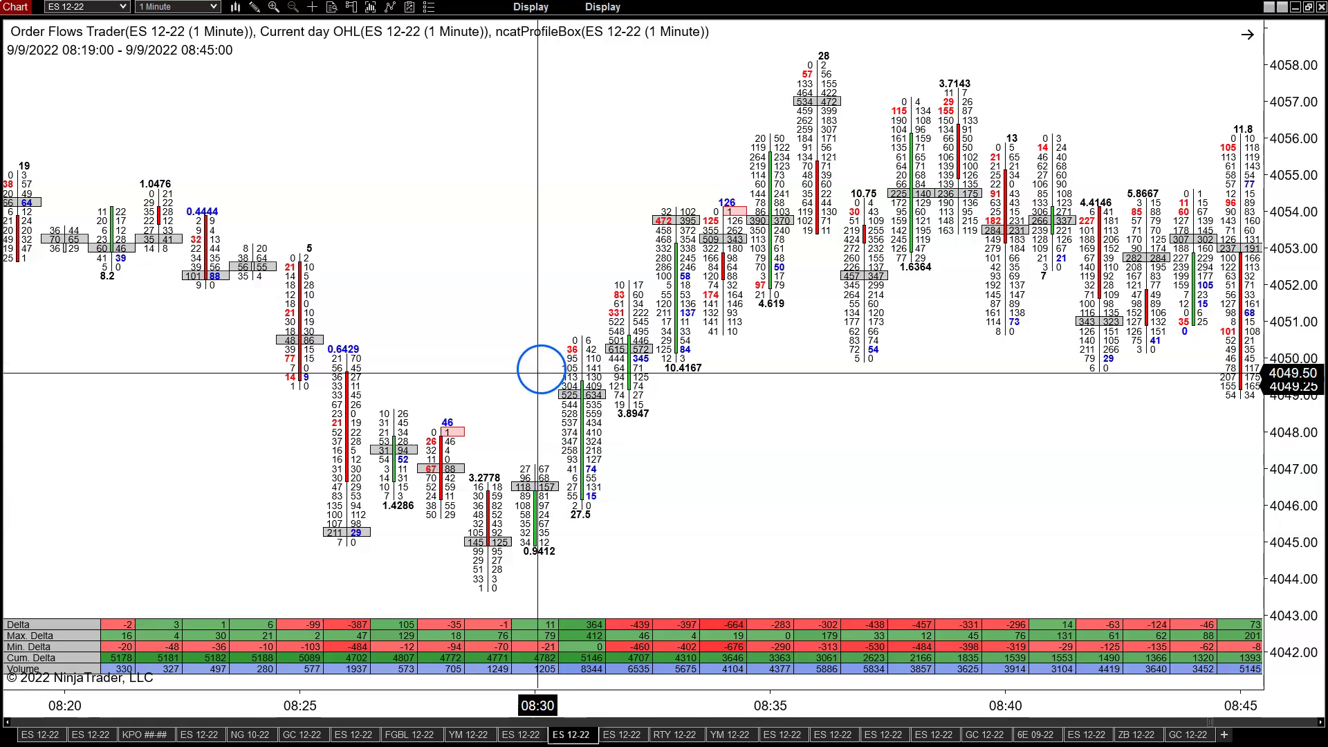
- Review the Order Flows Trader indicator's properties through its ladder content settings and close the indicator configuration without changes
right_click(525, 413)
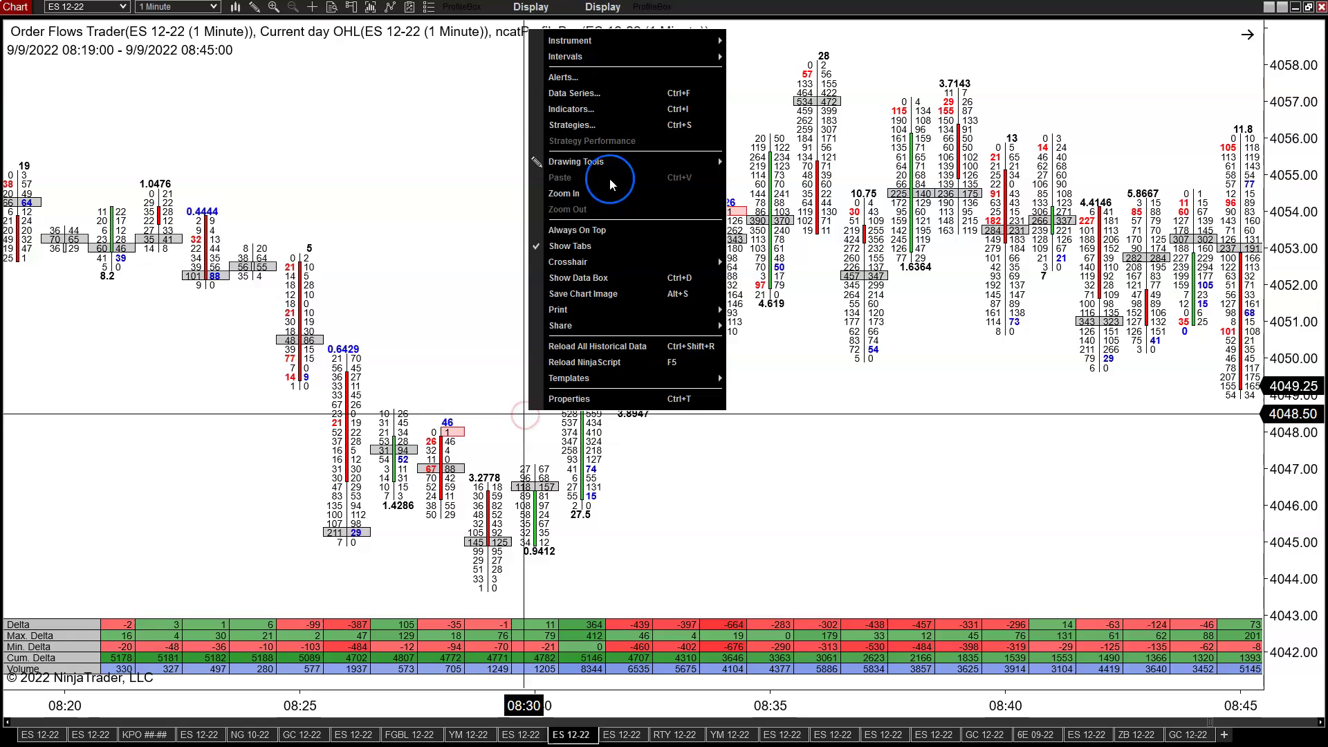
click(601, 111)
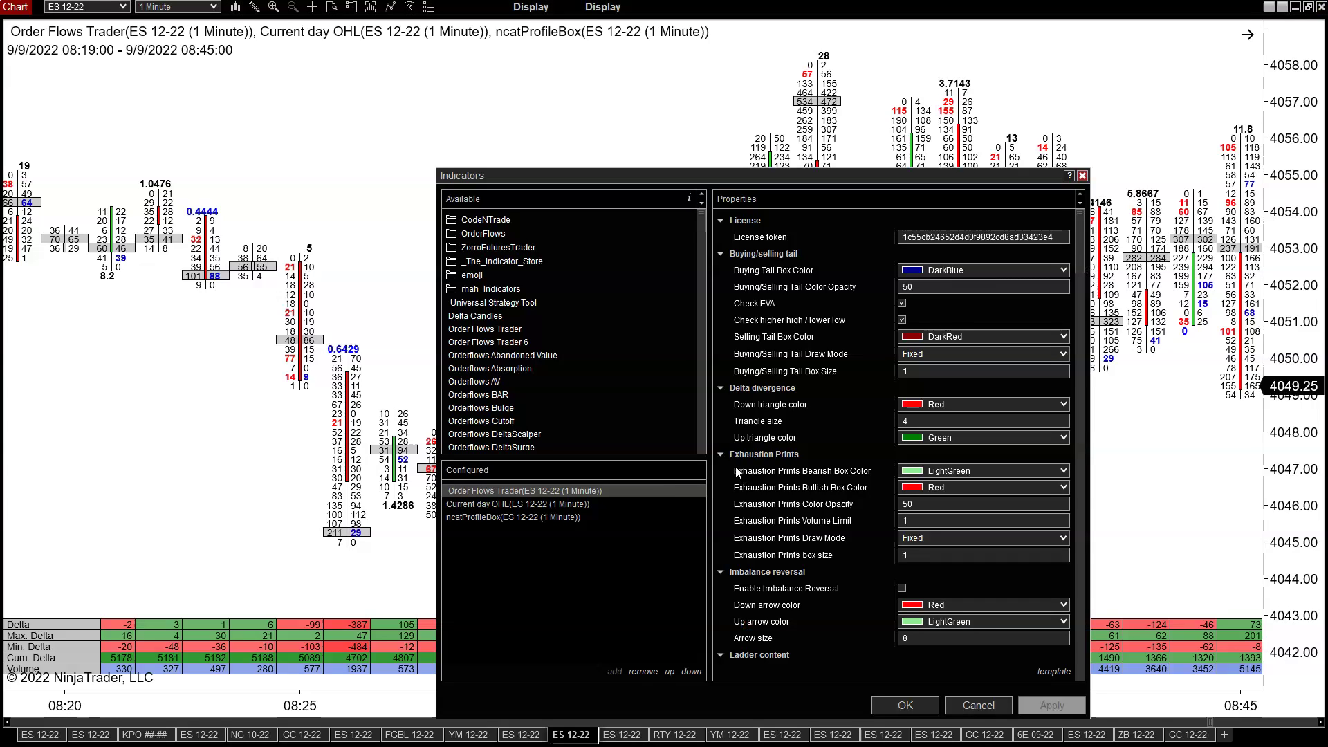
scroll(868, 458, down, 6)
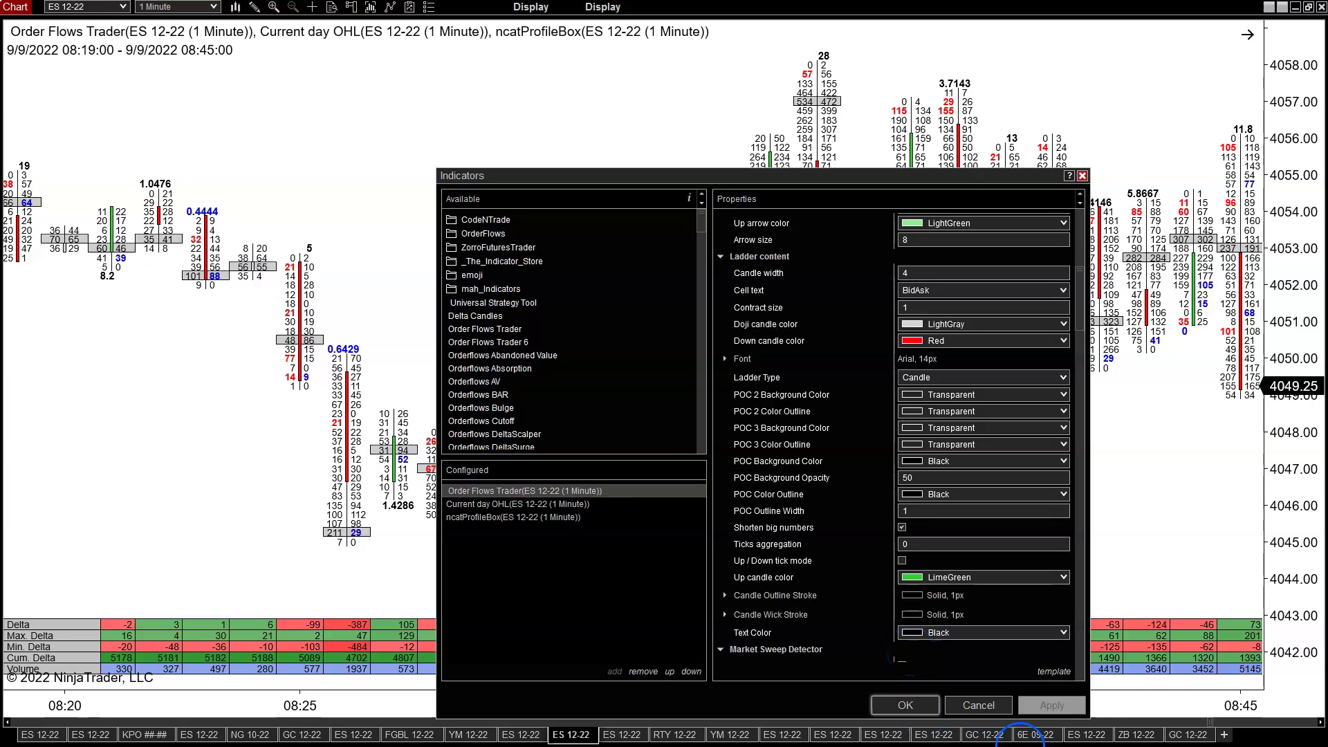
click(978, 705)
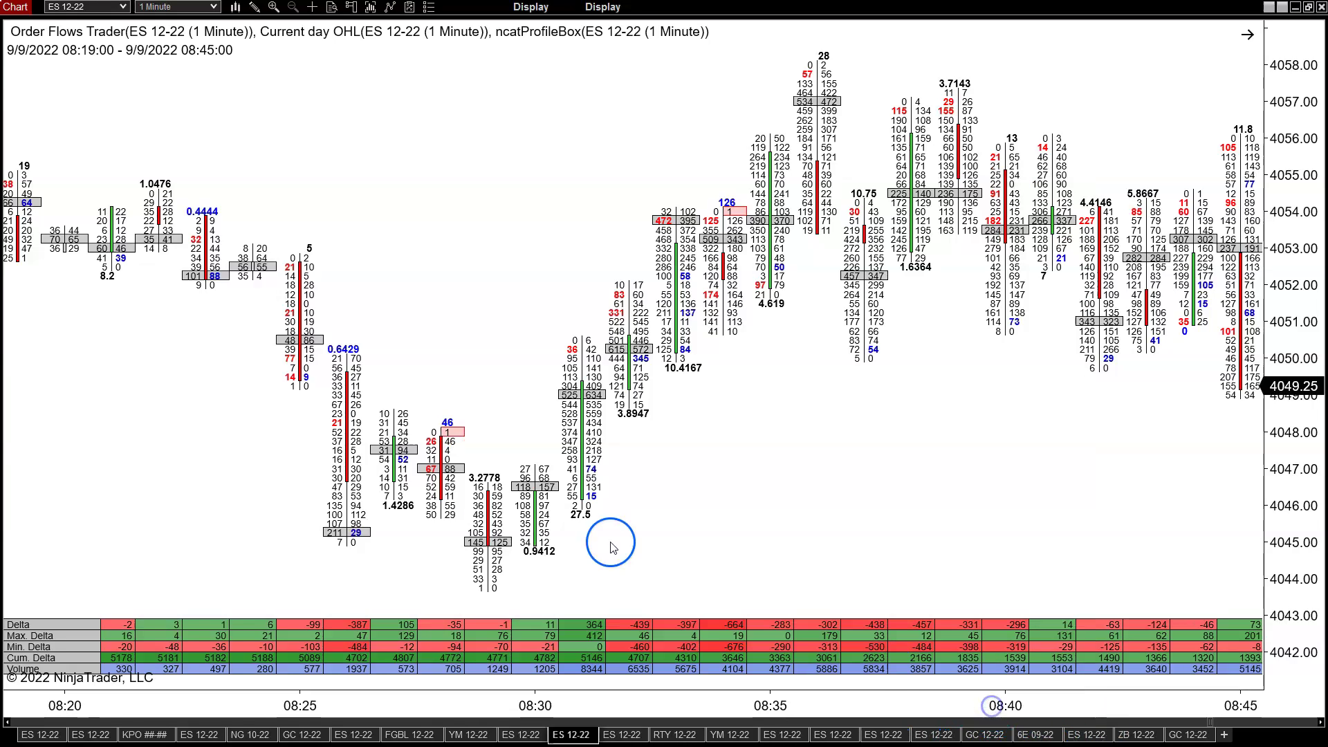
- Browse the chart forward to 09:12 and return to the 08:25 to 08:51 range
middle_click(500, 474)
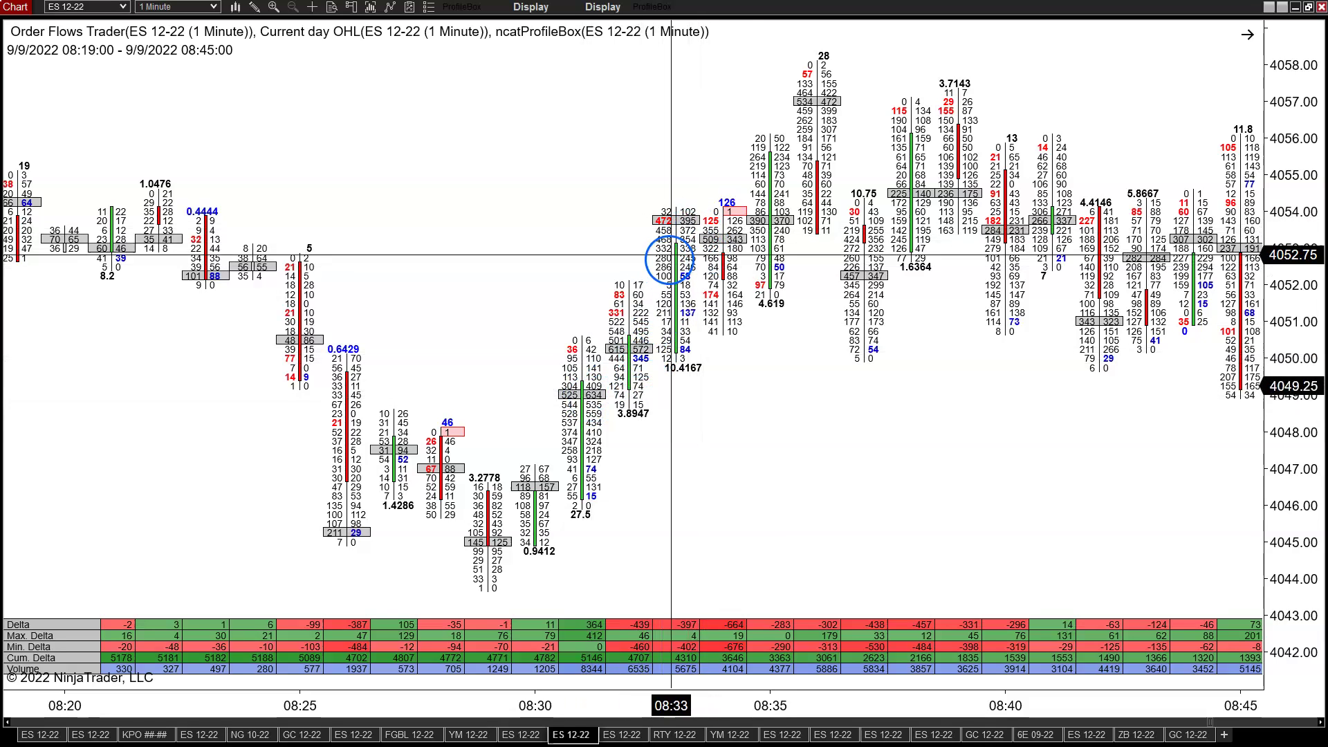
scroll(753, 220, down, 9)
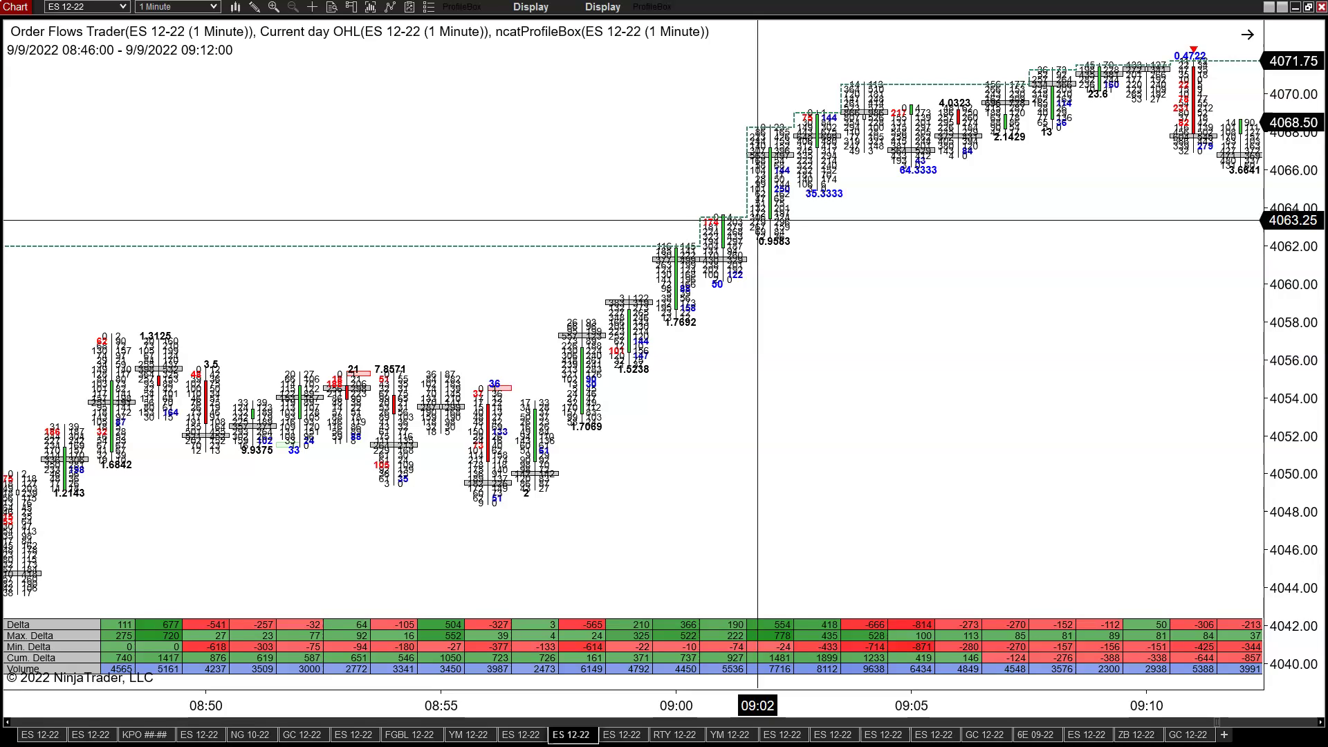
scroll(685, 308, up, 6)
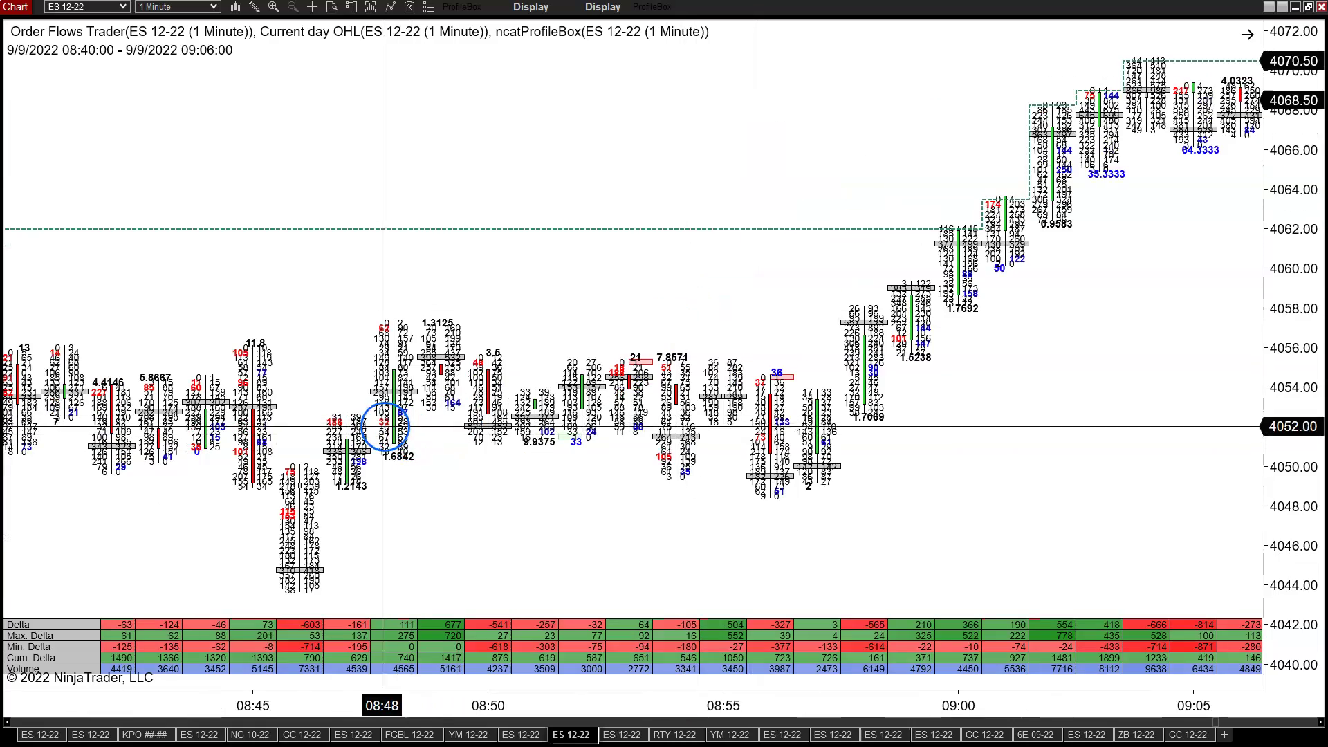
scroll(273, 429, up, 3)
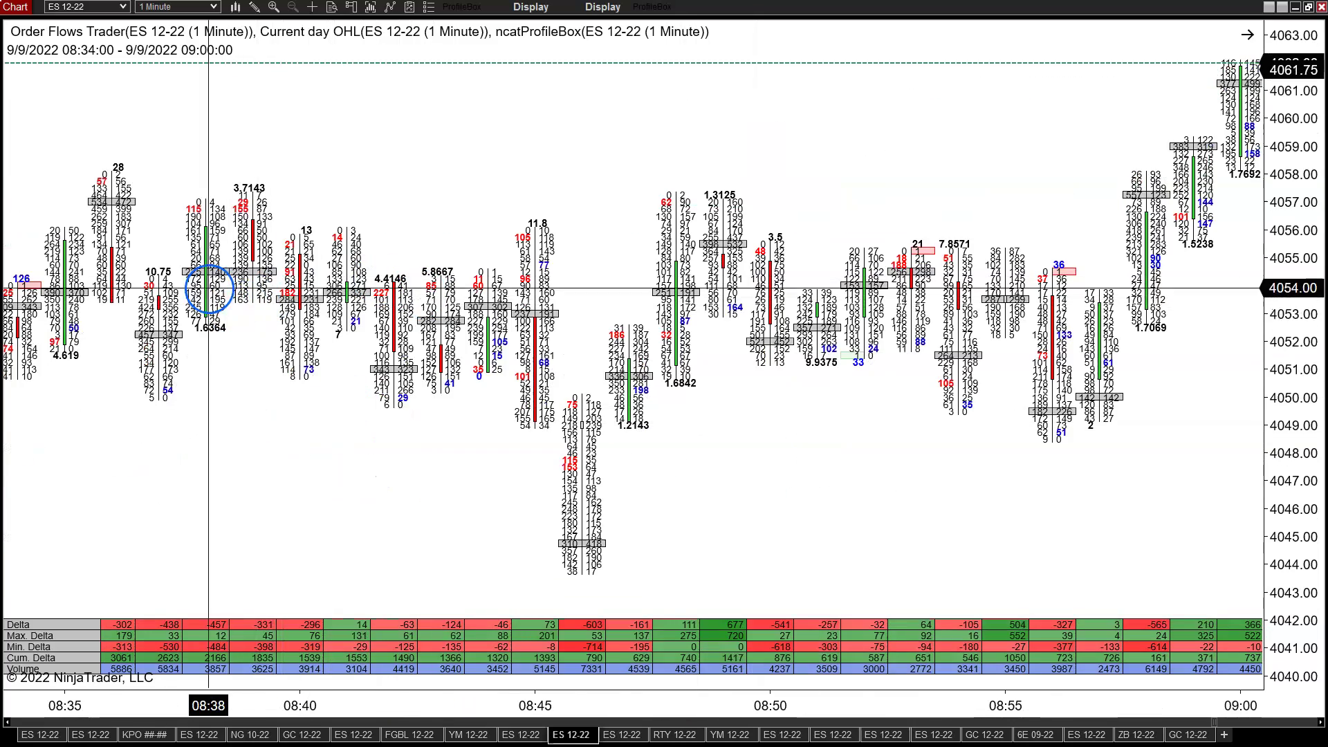
scroll(249, 290, up, 2)
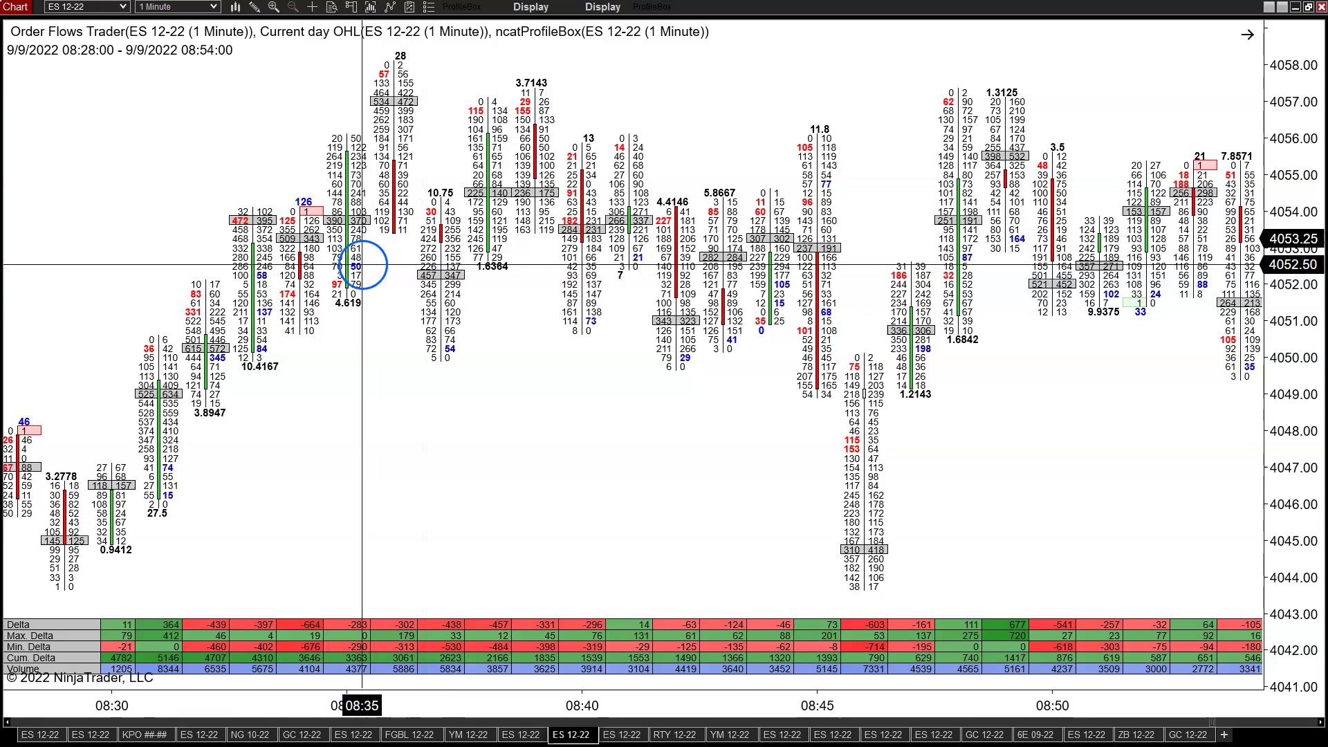
scroll(278, 429, up, 1)
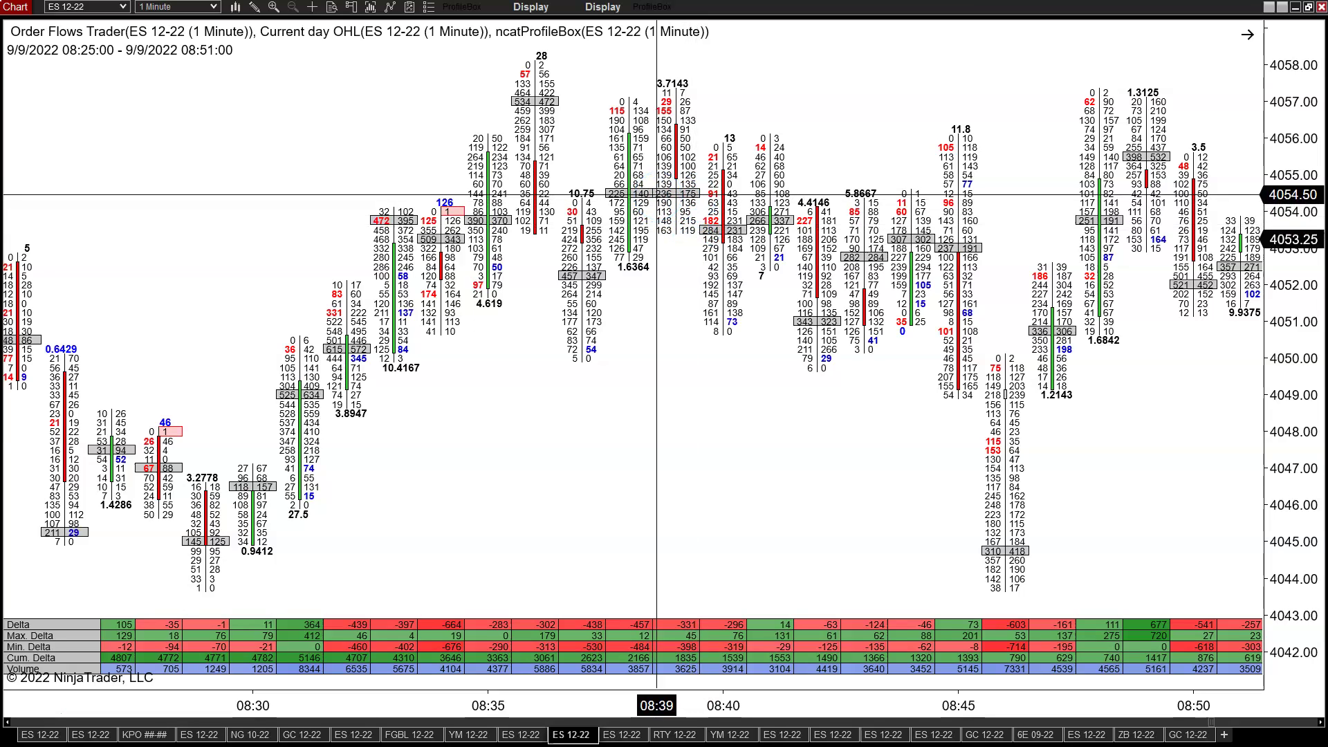
- Draw two horizontal lines across the chart, at about 4052.50 and 4054.75, bracketing the consolidation area
click(684, 255)
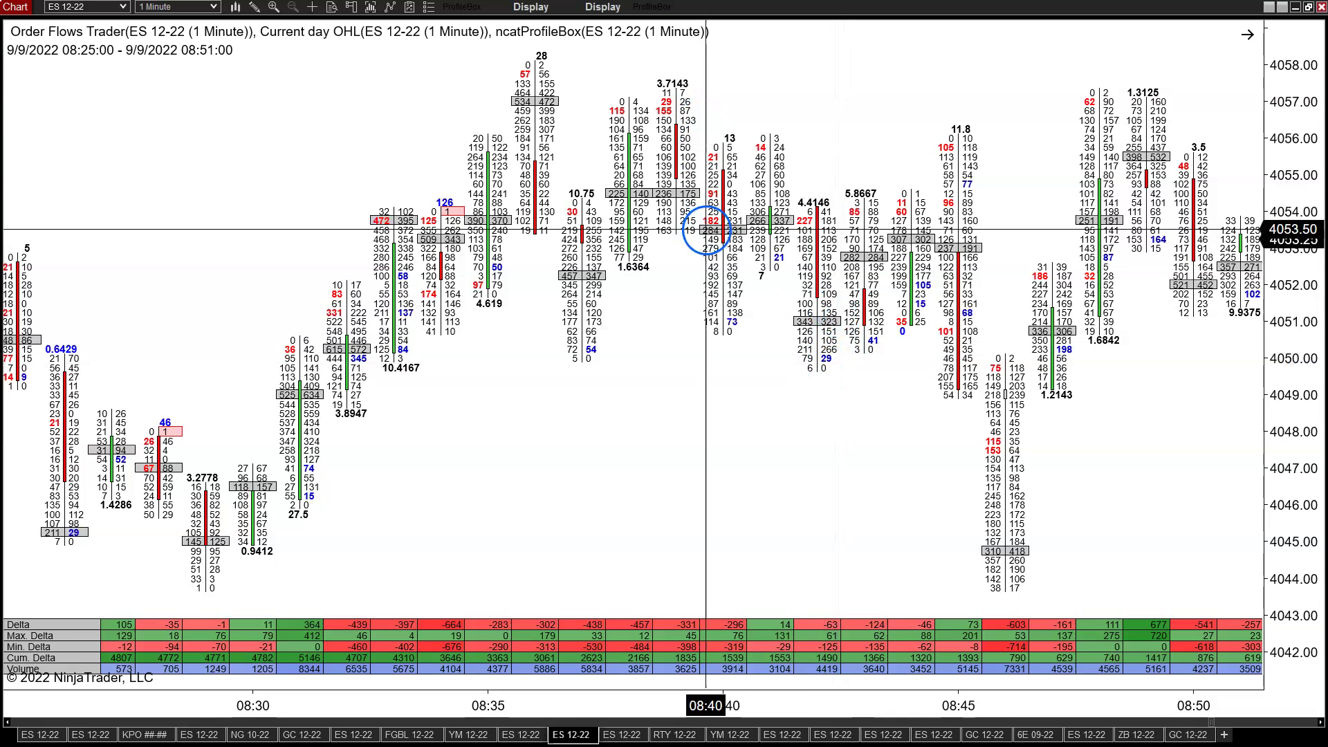
click(515, 261)
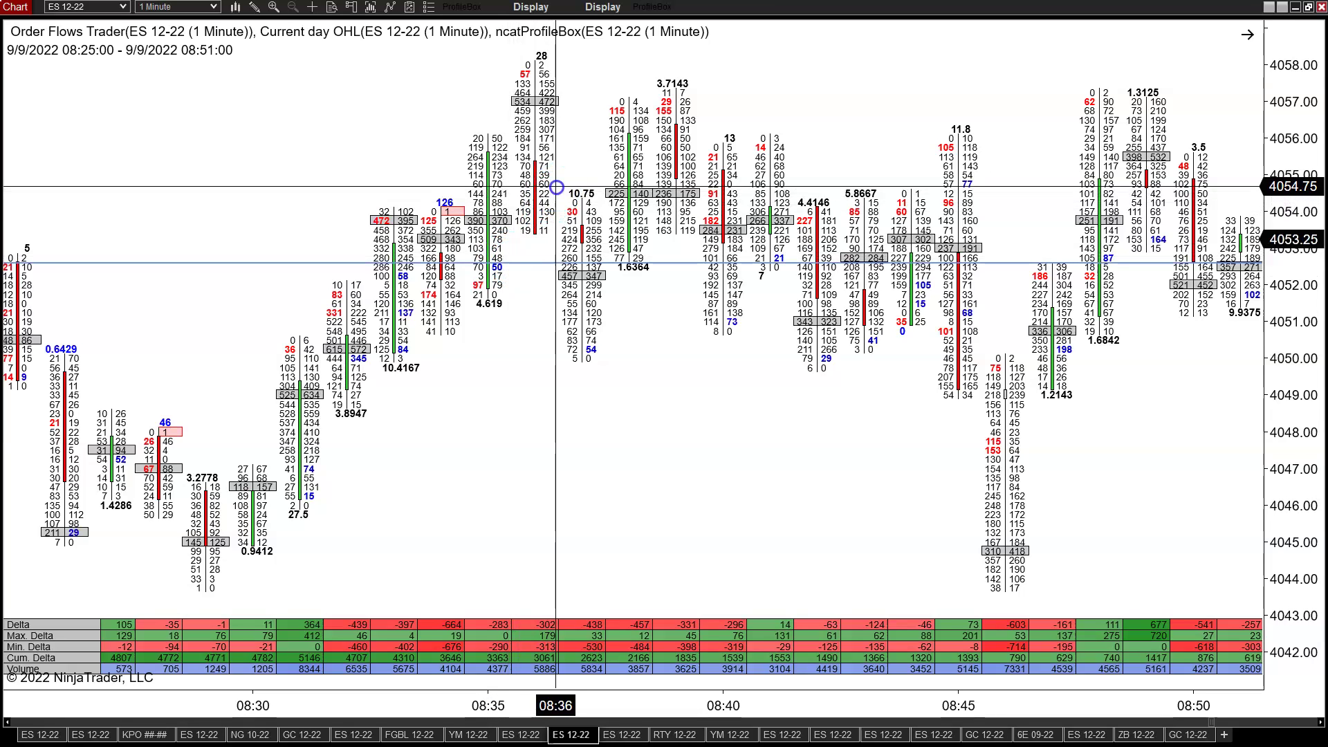
click(558, 187)
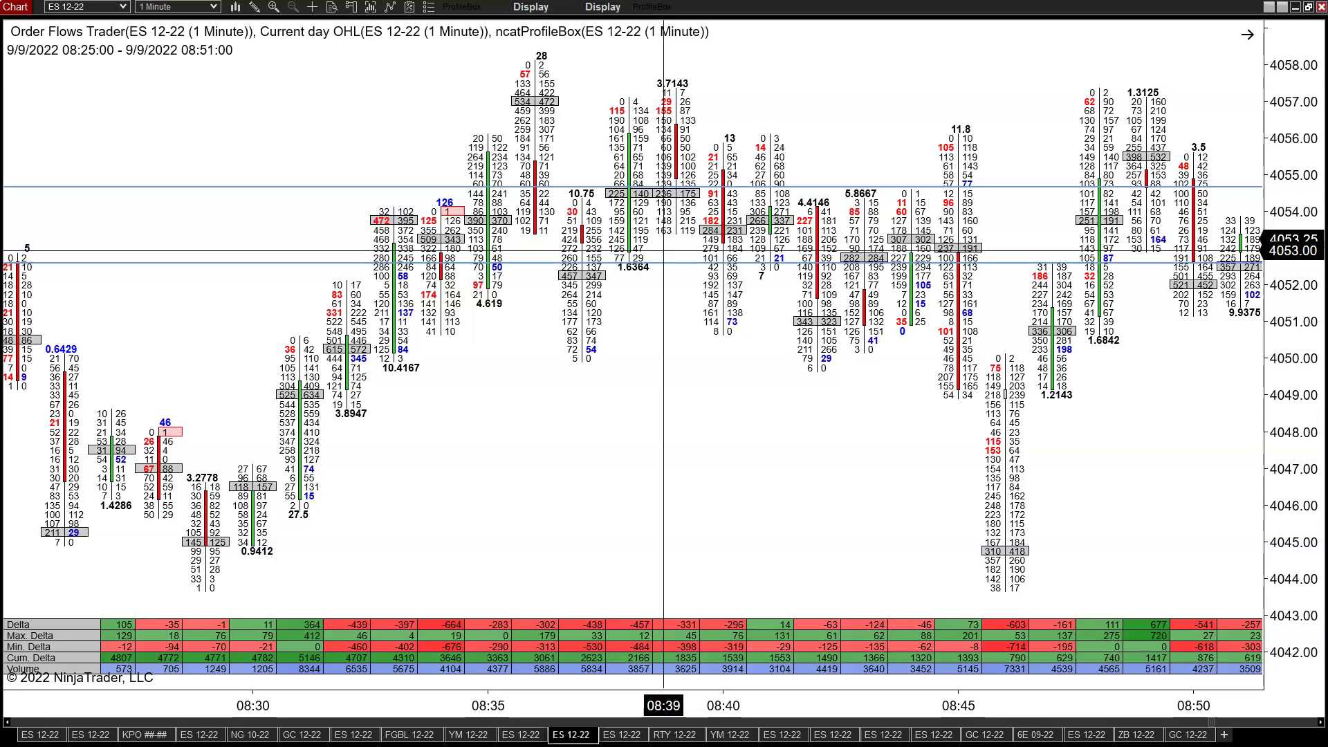
click(656, 285)
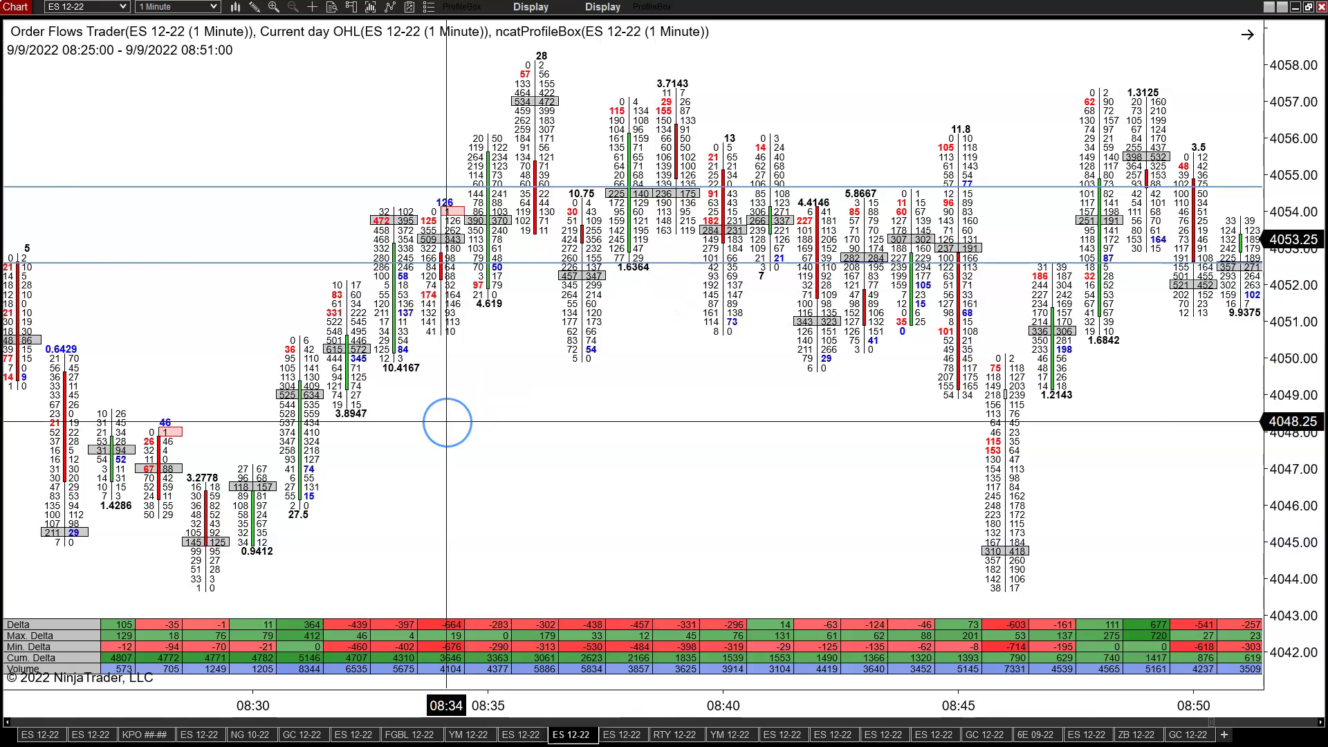
- Examine the boxed highest-volume level of the 08:32 bar and follow the rise into the 08:33 bar
drag(364, 424, 446, 422)
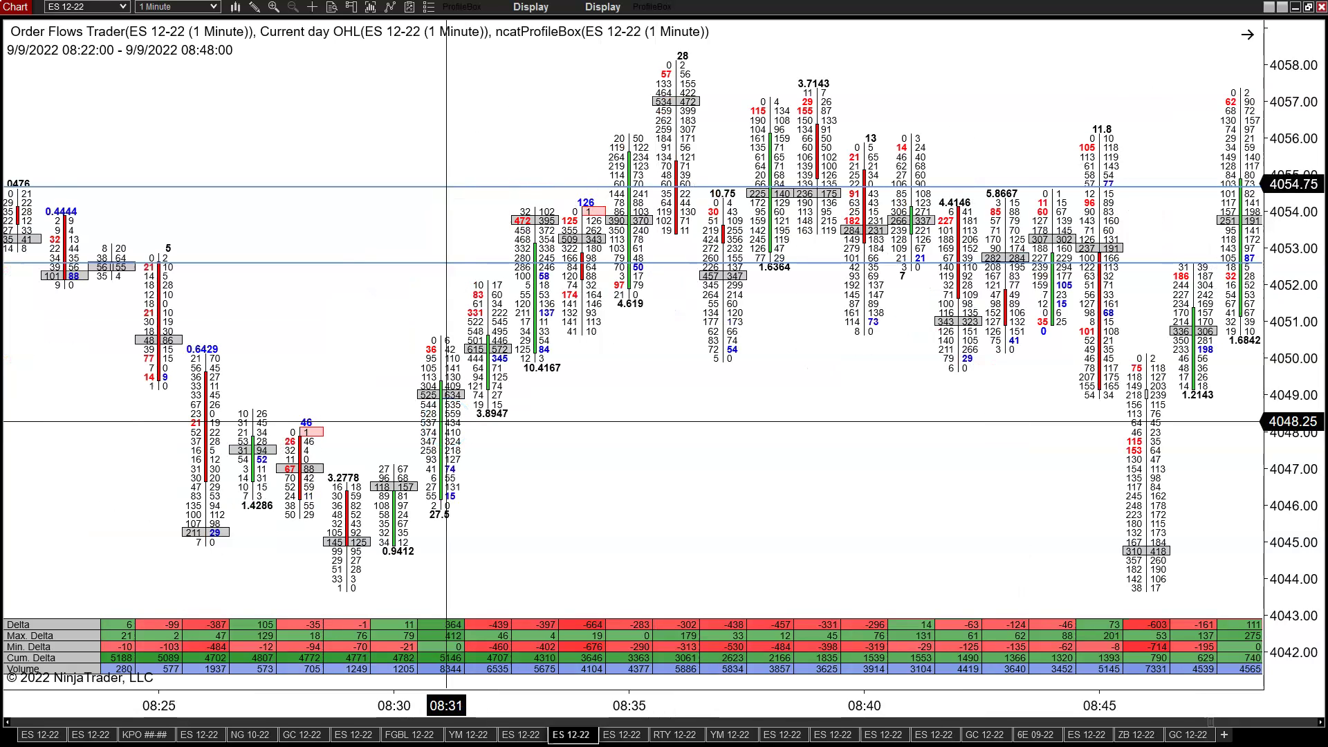
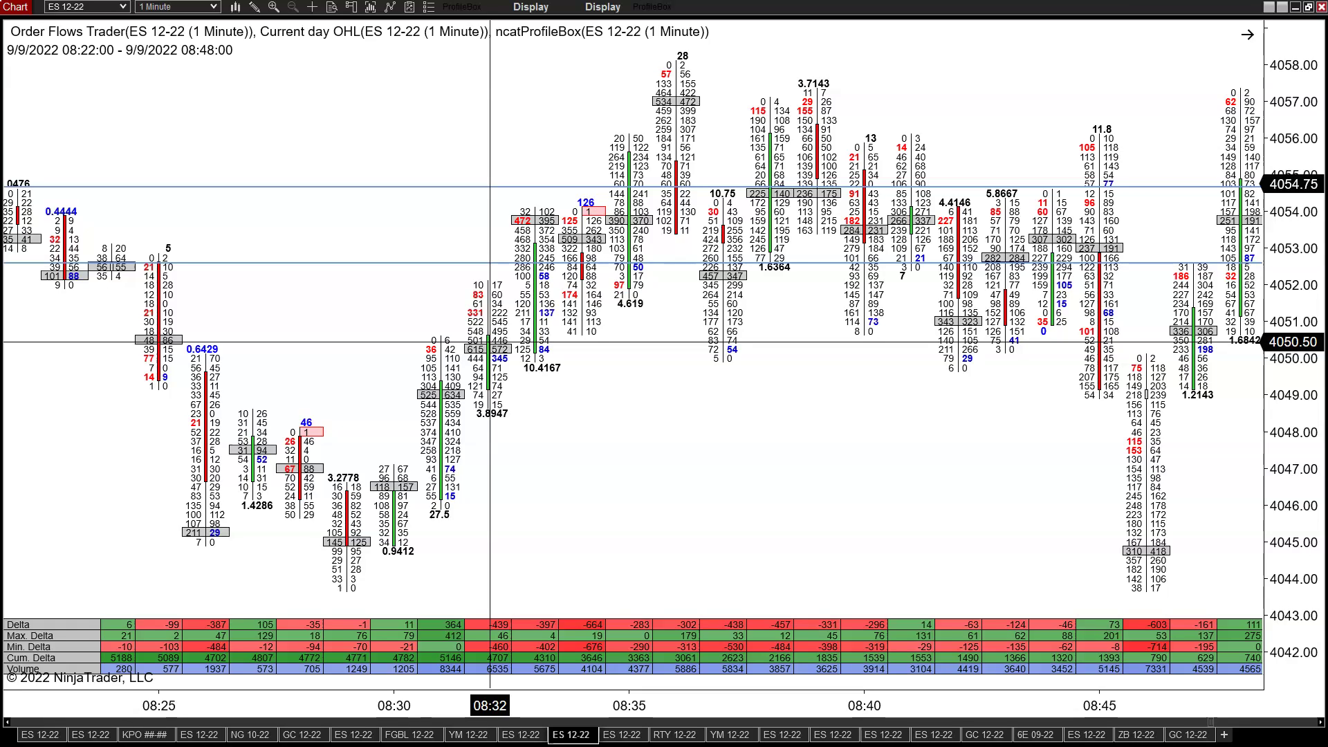
mouse_move(490, 342)
mouse_down()
mouse_move(478, 302)
mouse_move(489, 332)
mouse_move(498, 283)
mouse_move(484, 377)
mouse_move(489, 283)
mouse_move(500, 410)
mouse_move(492, 283)
mouse_move(519, 316)
mouse_move(500, 394)
mouse_move(512, 276)
mouse_move(501, 283)
mouse_move(534, 332)
mouse_move(504, 387)
mouse_move(492, 302)
mouse_move(491, 344)
mouse_up()
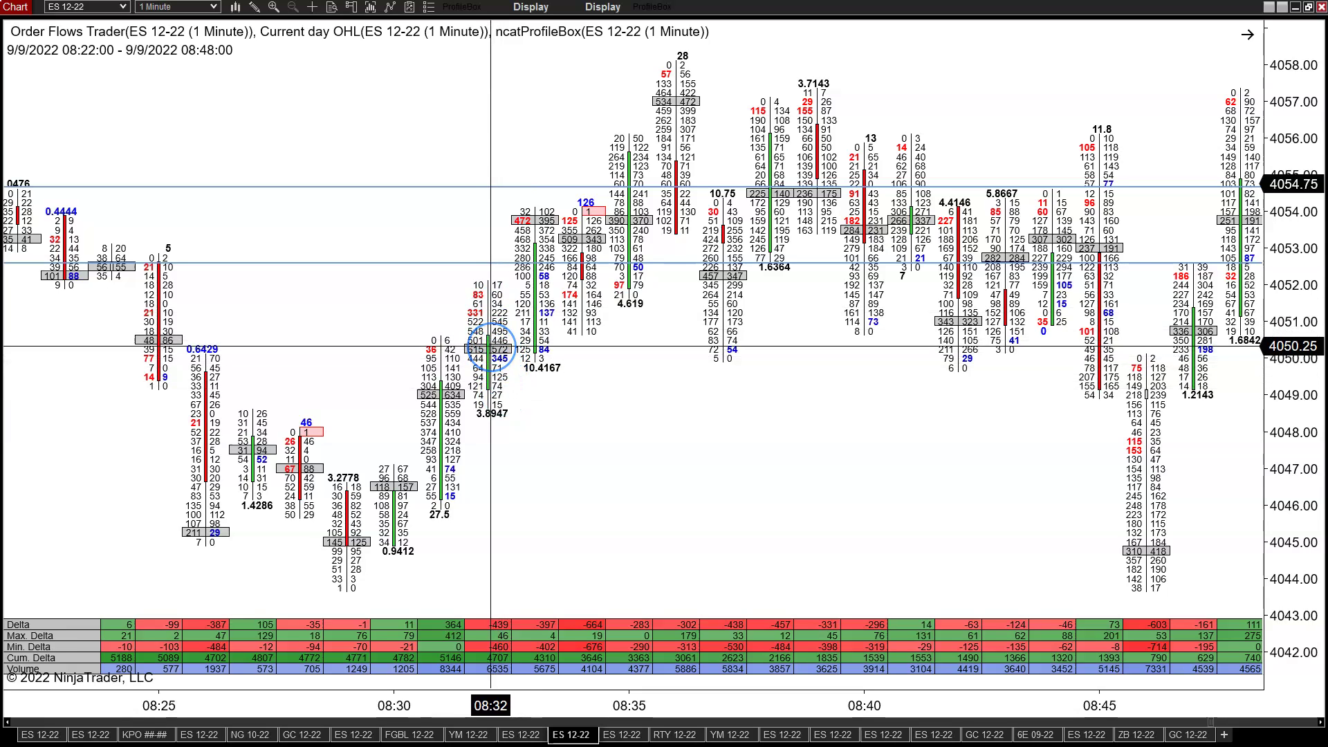
click(489, 350)
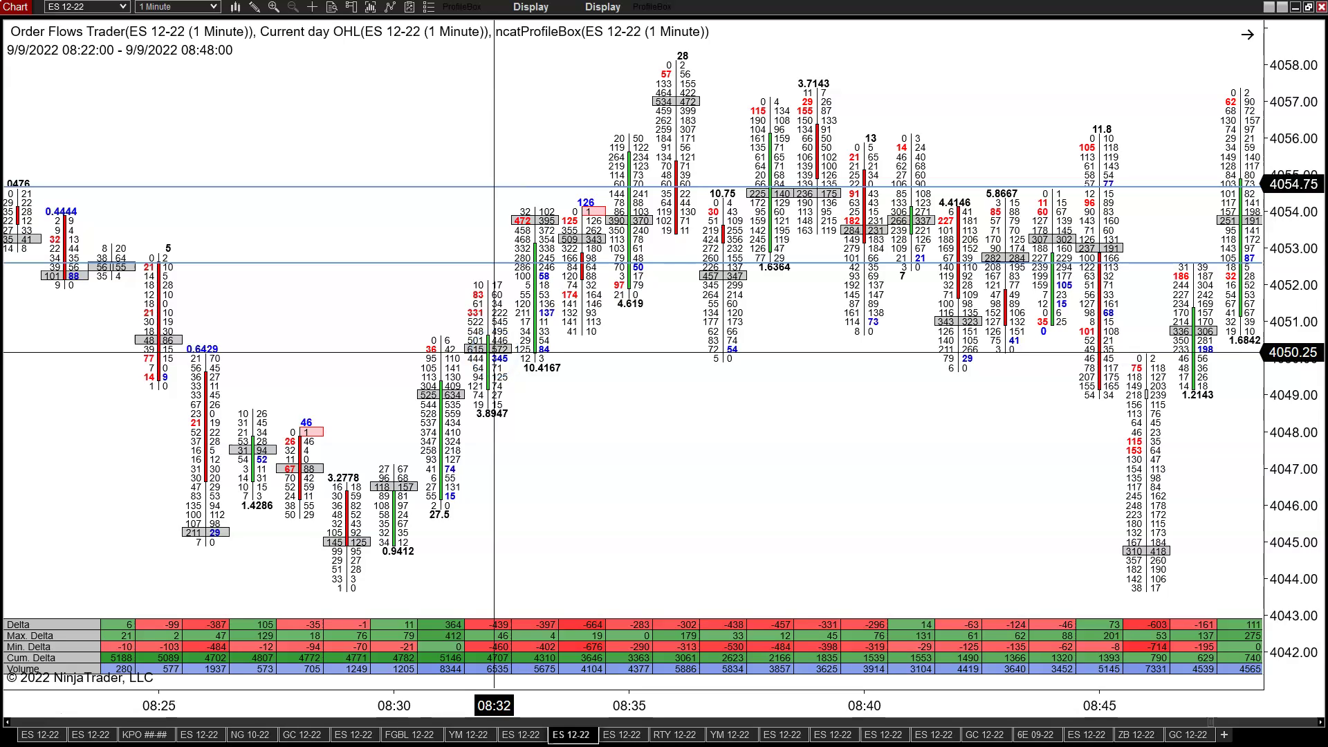
drag(494, 352, 558, 236)
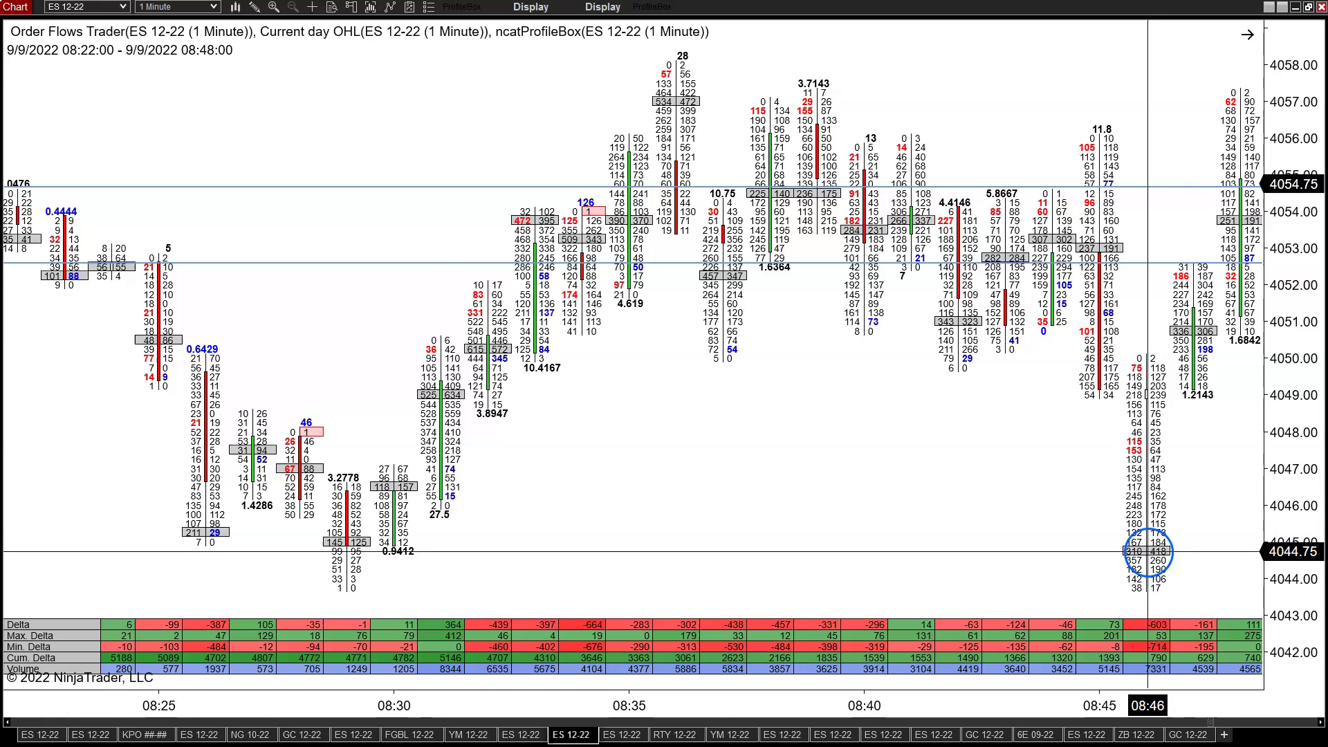
- Compare the boxed highest-volume level near the low of the 08:46 bar with the one near the 08:36 bar's high
scroll(1148, 551, down, 3)
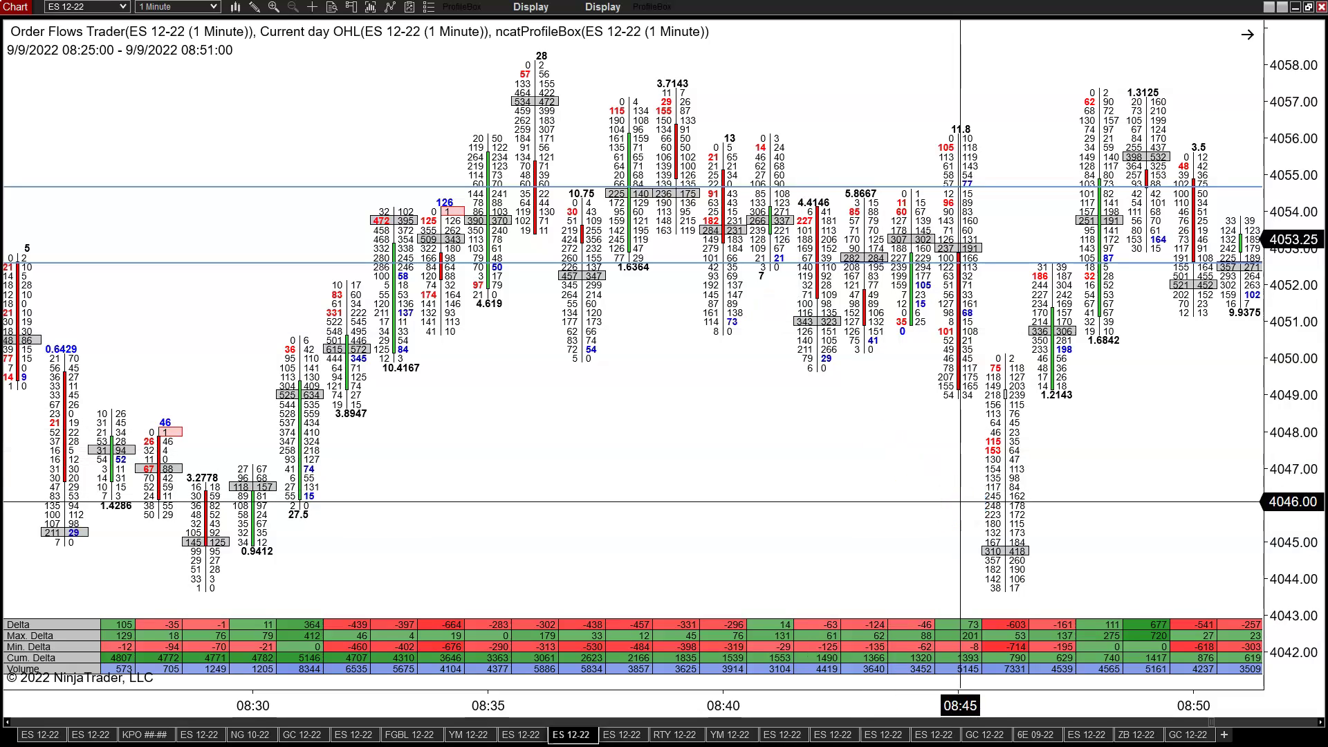
click(1003, 546)
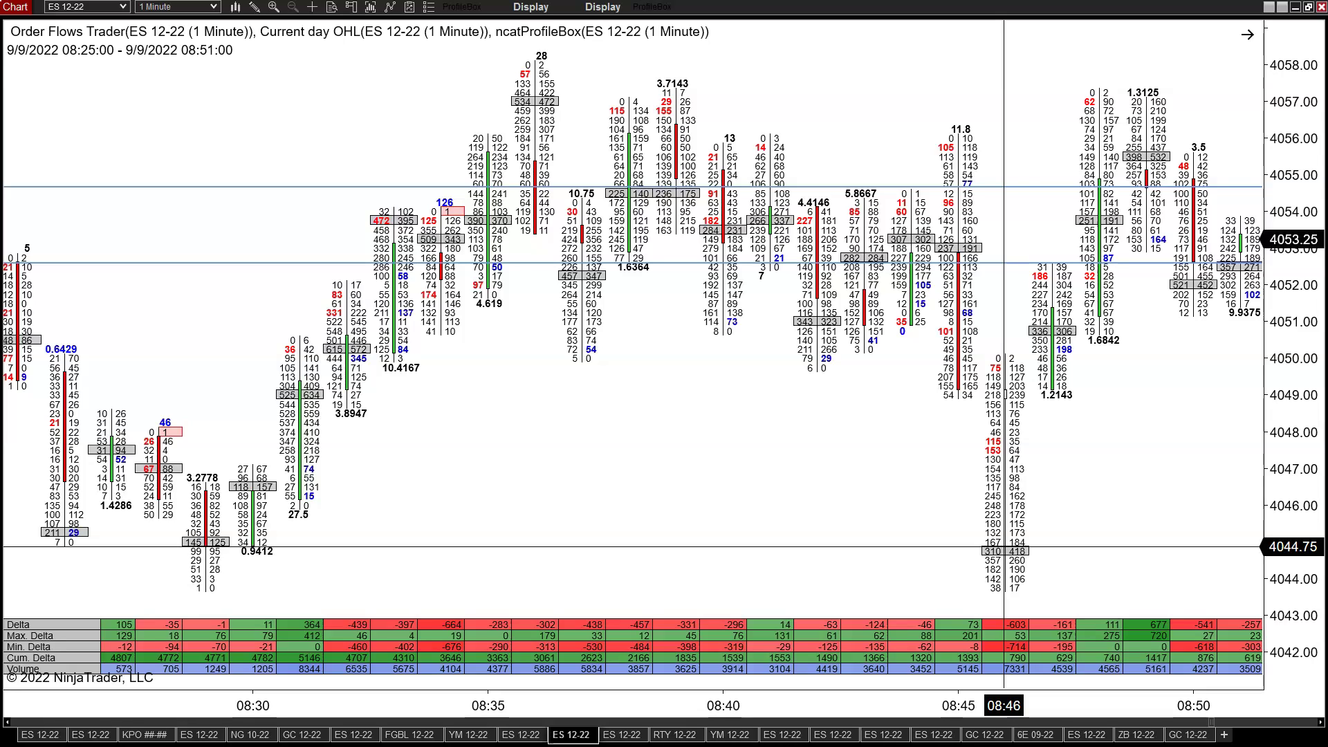
click(1009, 477)
click(1008, 551)
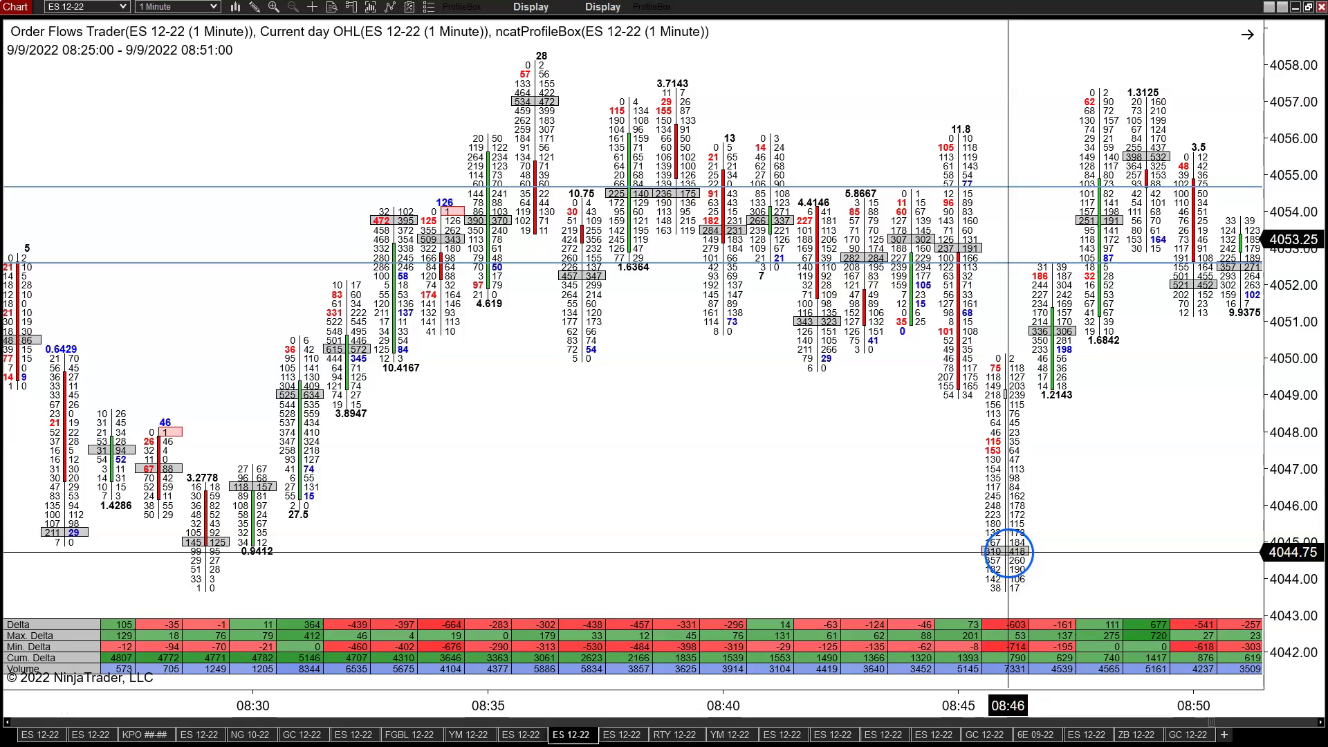
click(992, 568)
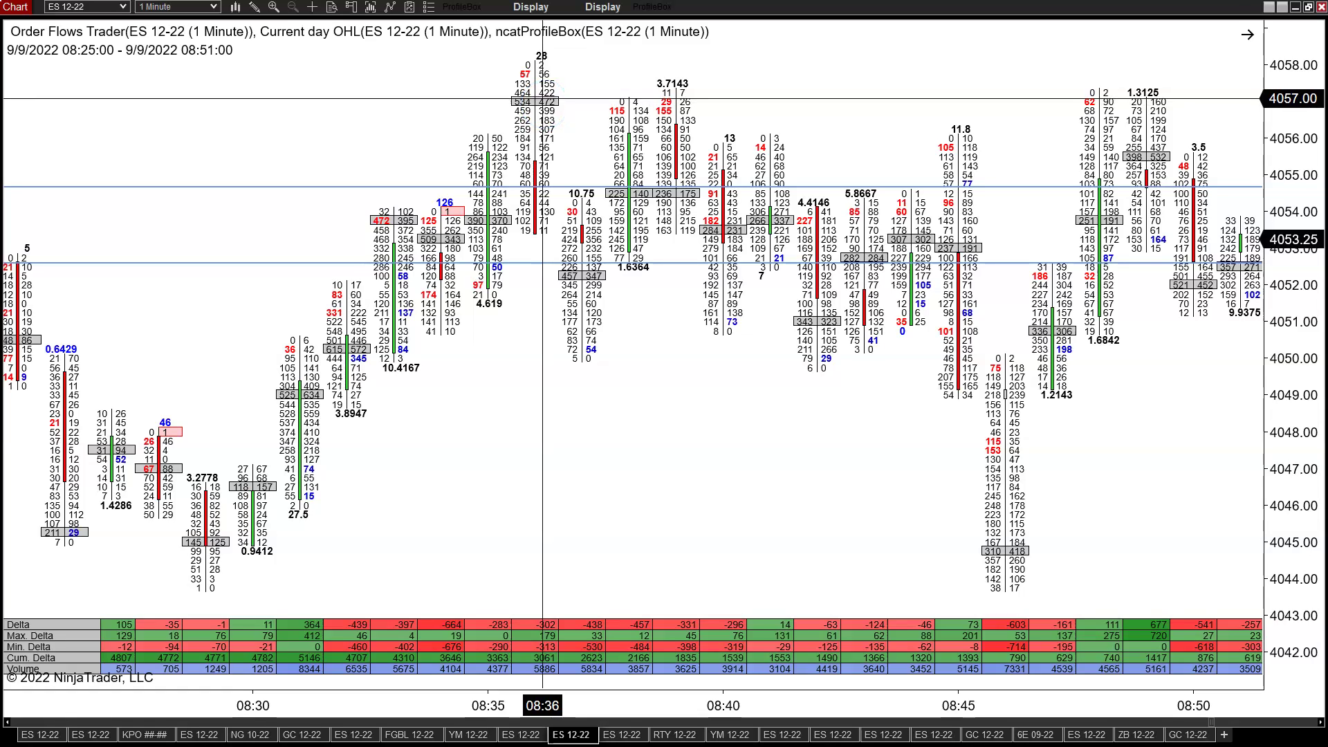
click(543, 99)
click(510, 142)
click(536, 99)
click(1037, 599)
click(994, 557)
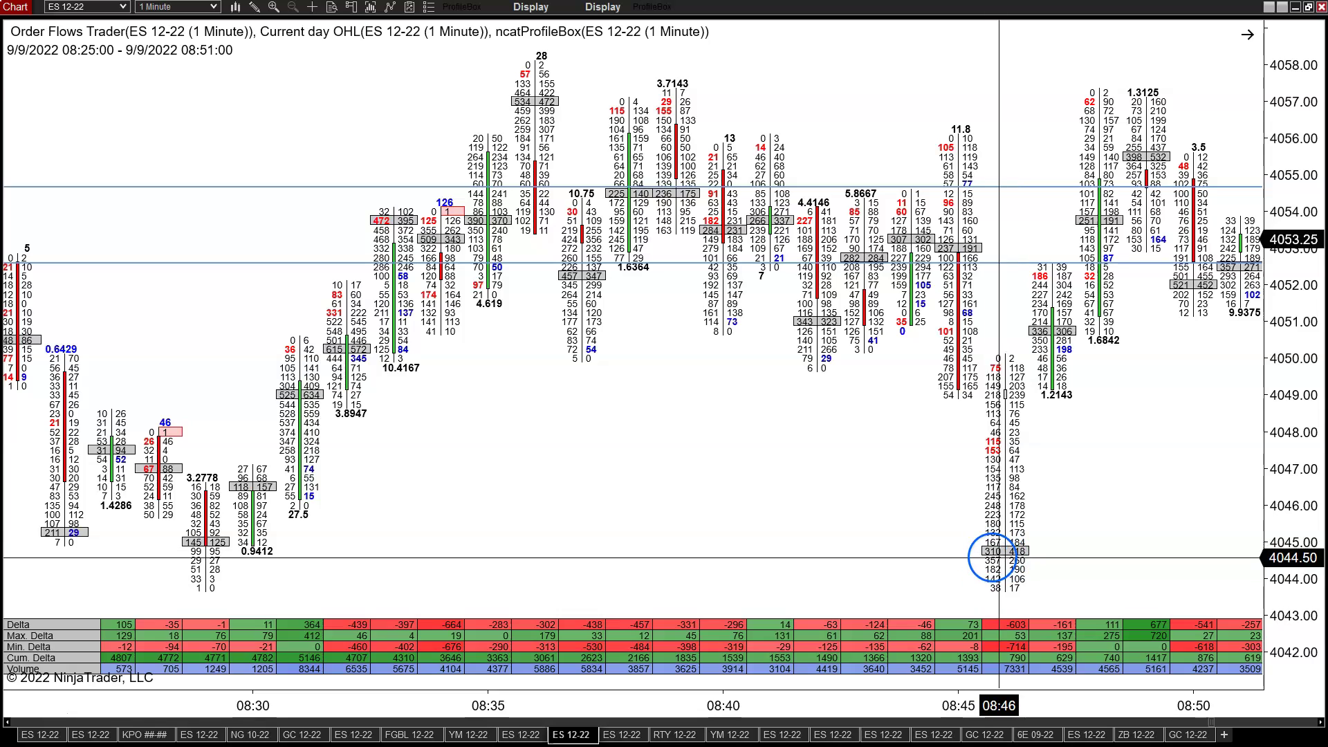
click(994, 562)
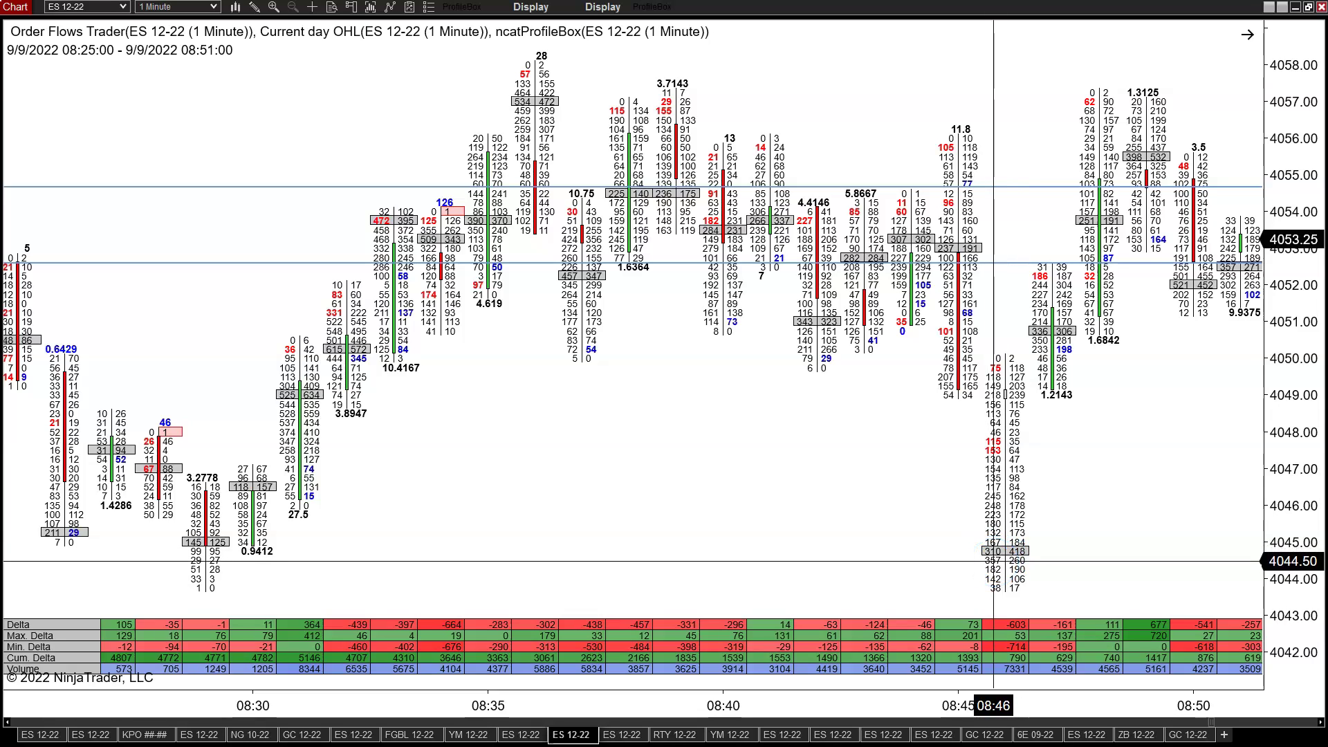
- Examine how the bars up to 08:52 trade relative to the area between the two horizontal lines
scroll(994, 561, down, 6)
click(928, 558)
click(928, 380)
click(867, 249)
click(821, 258)
click(797, 201)
click(816, 202)
click(887, 273)
click(993, 212)
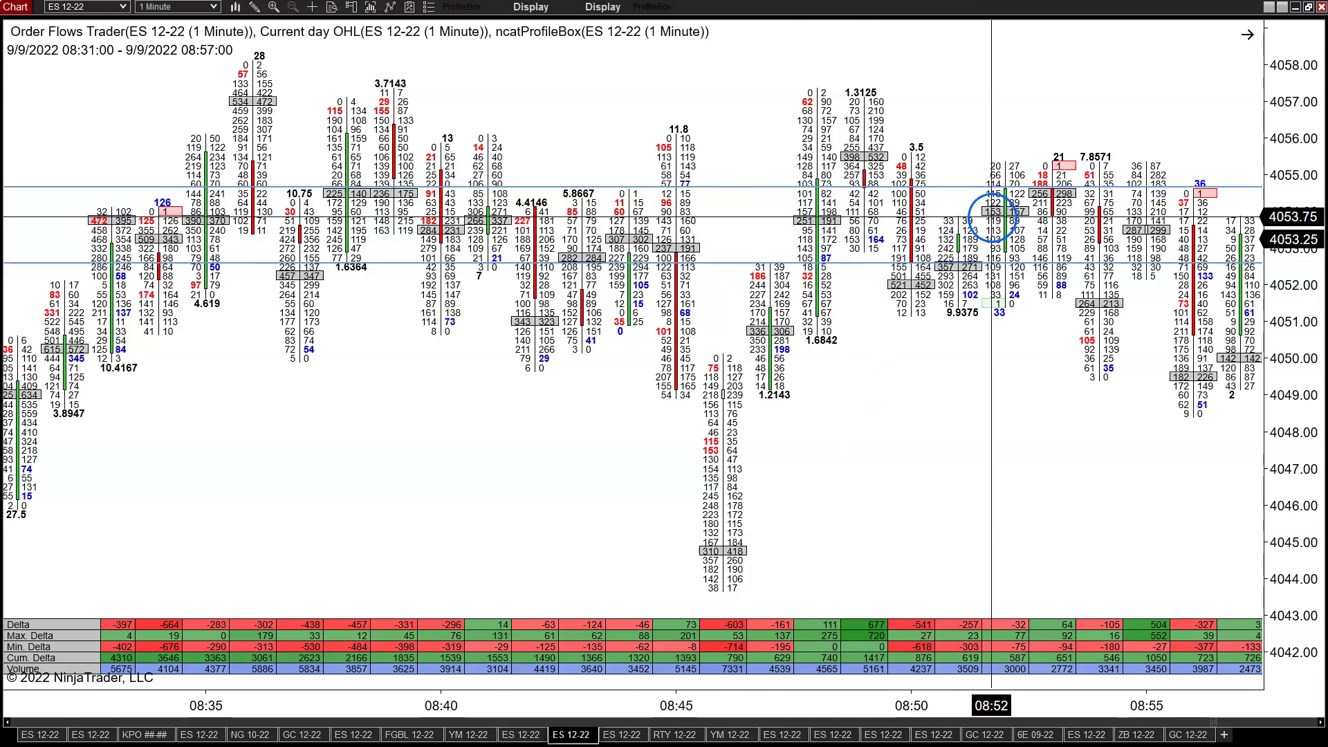
click(942, 234)
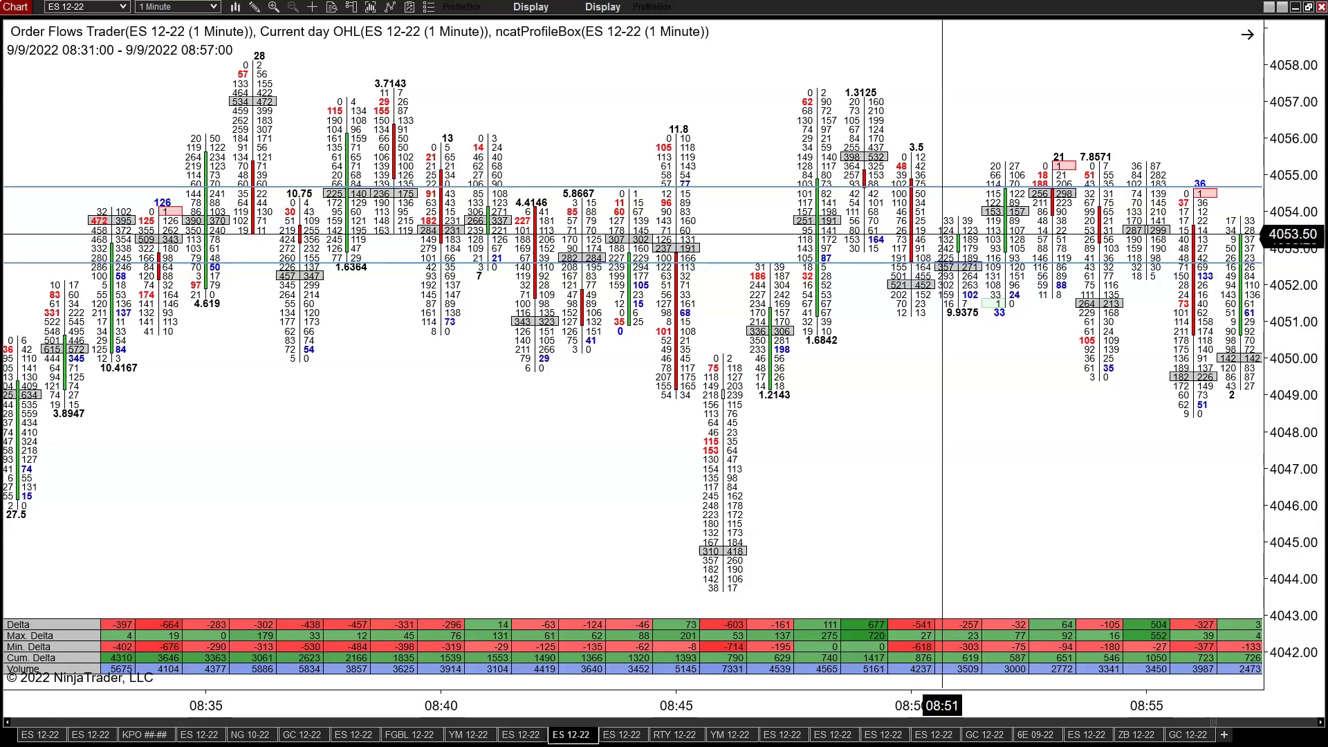
drag(942, 235, 1008, 215)
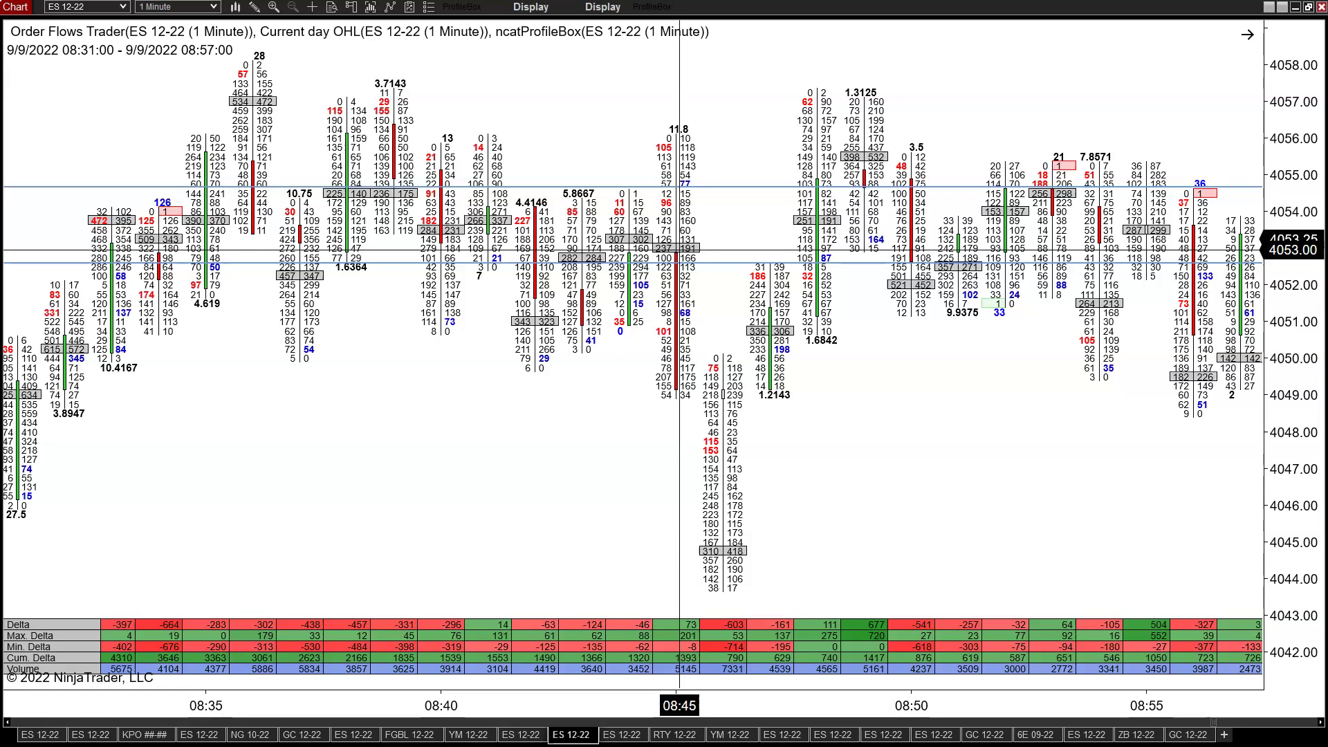
- Check the boxed volume levels between the two lines around 08:36 to 08:45, and view the price action through 09:03
click(595, 259)
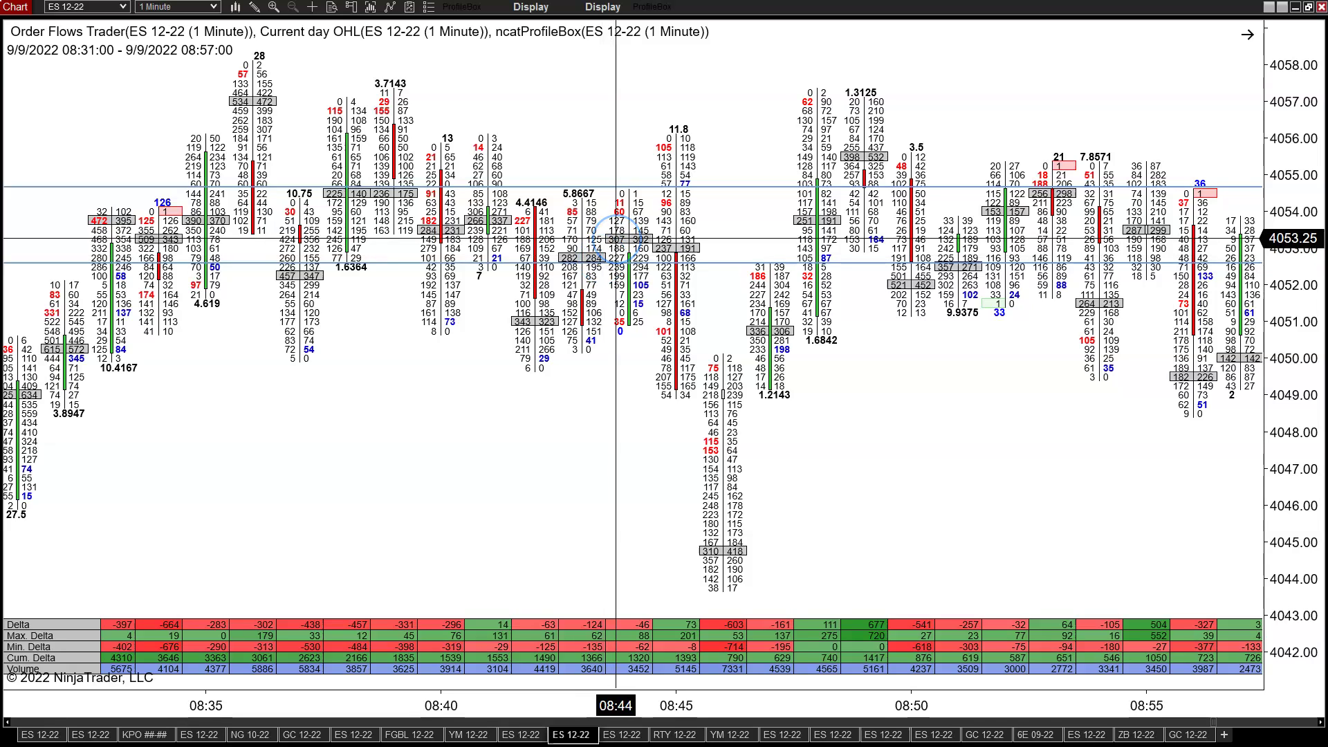
click(665, 248)
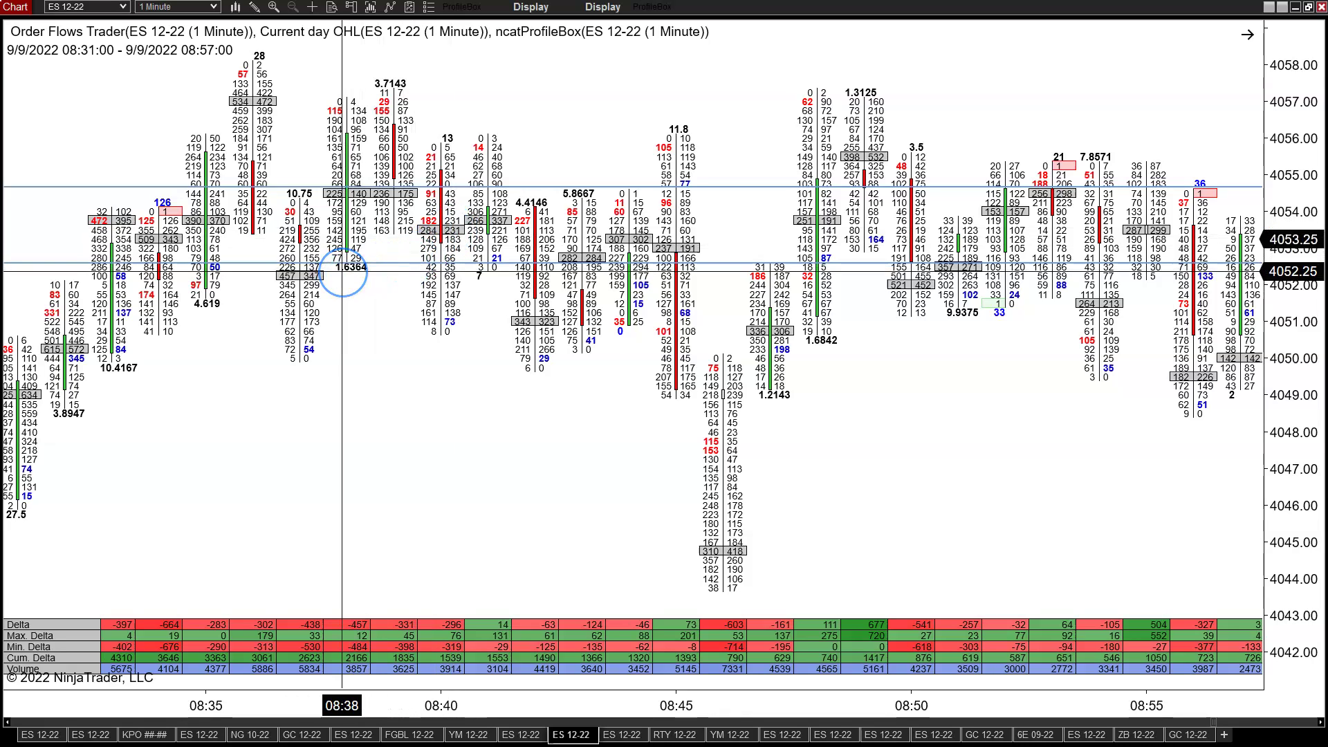
click(246, 246)
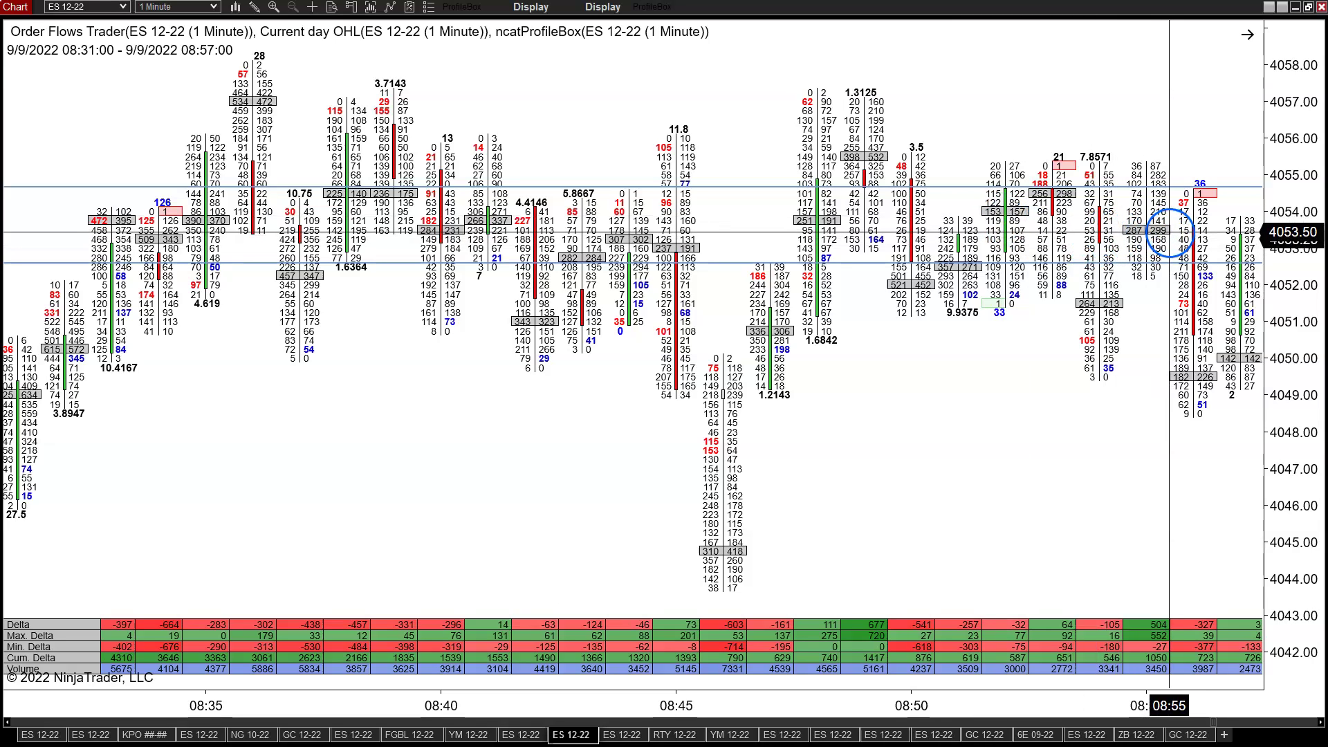
scroll(1082, 266, down, 3)
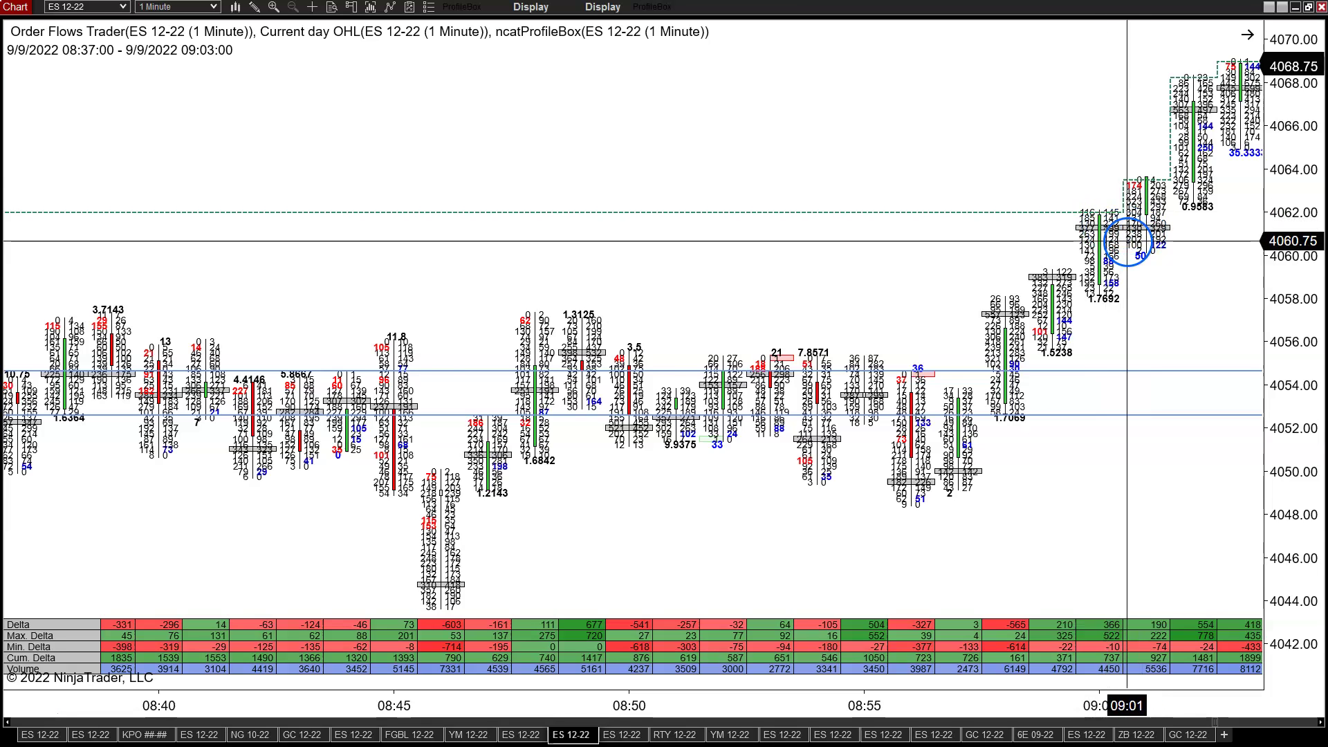
- Examine the boxed highest-volume levels of the 09:00 and 09:01 bars and follow the rise through the 09:08 bar
scroll(1084, 244, down, 3)
drag(1300, 317, 1297, 429)
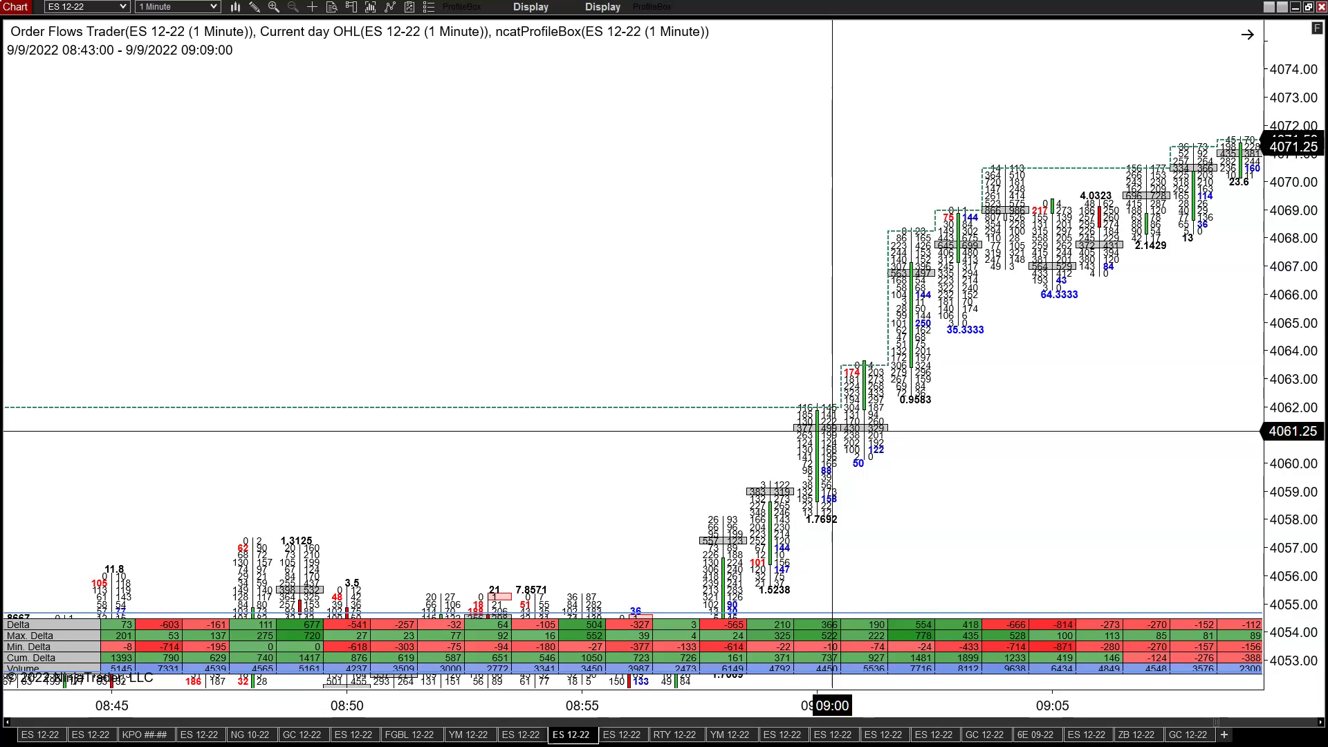
click(859, 428)
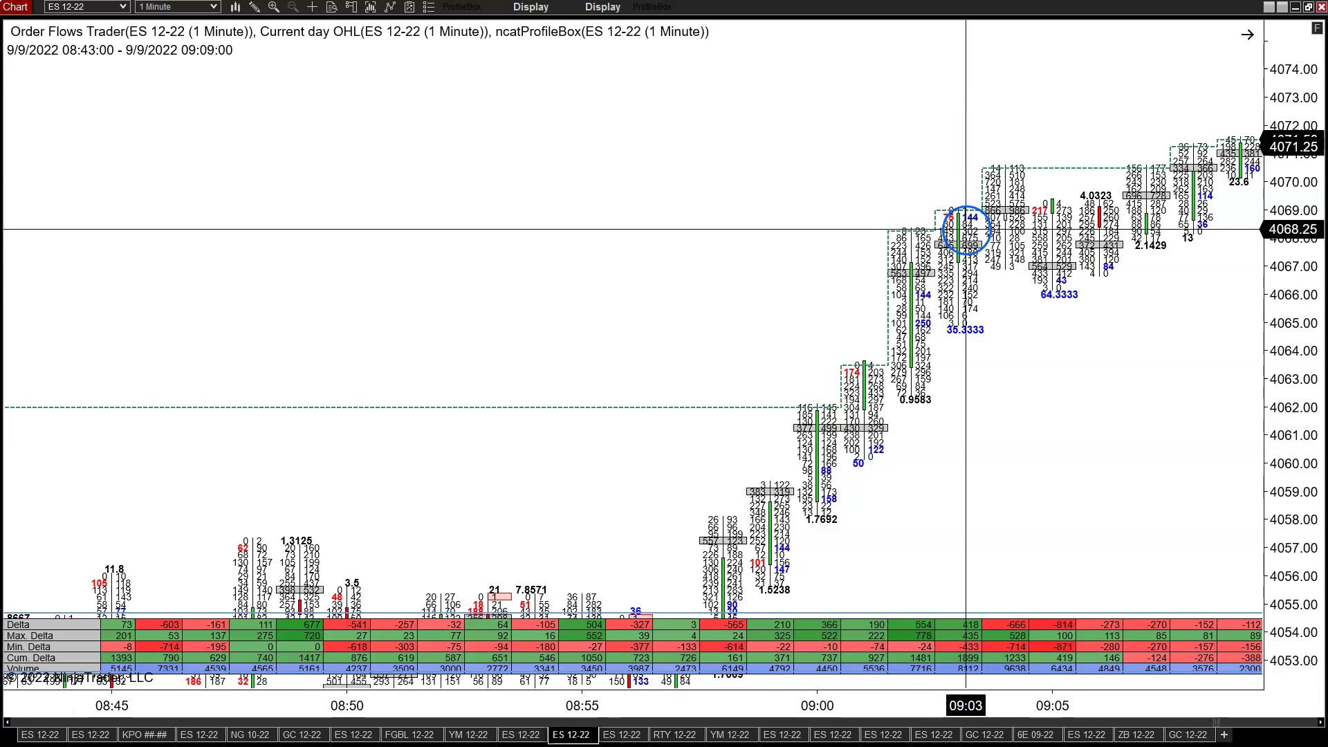
scroll(972, 303, down, 5)
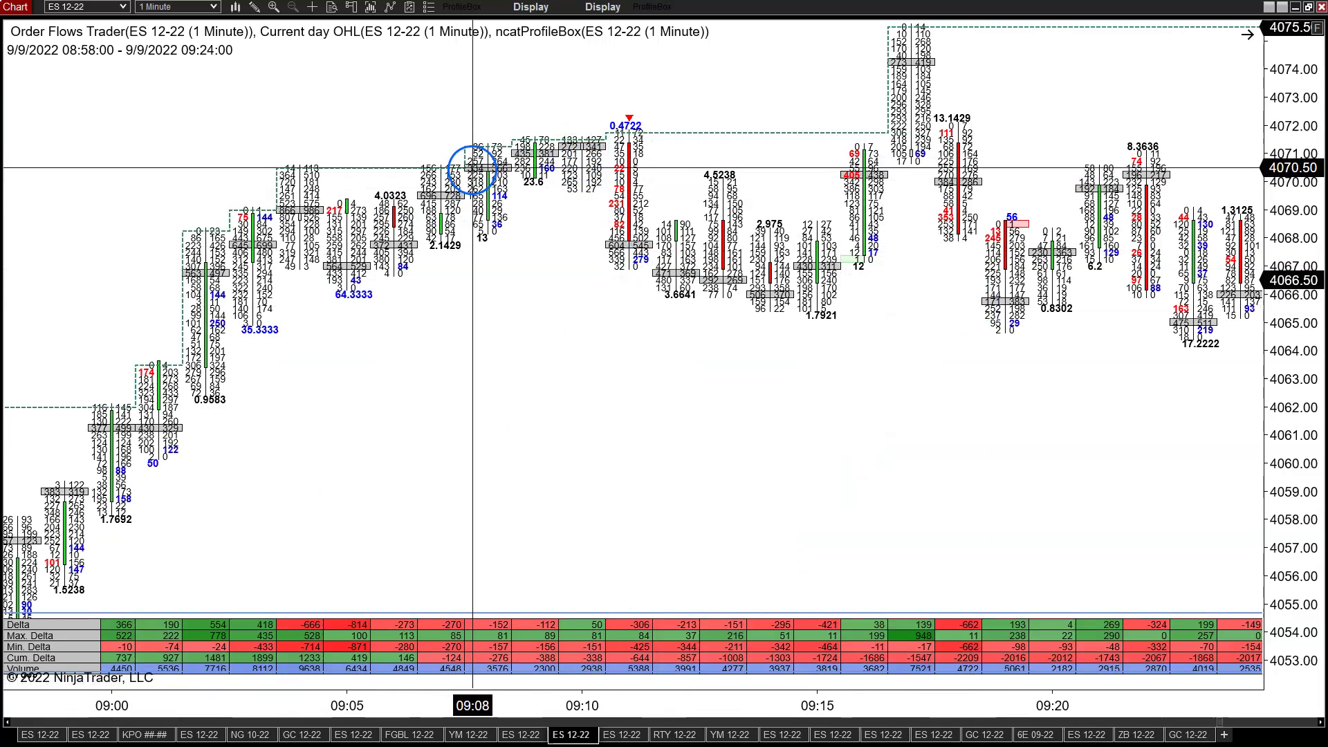
scroll(470, 242, up, 1)
scroll(667, 166, up, 1)
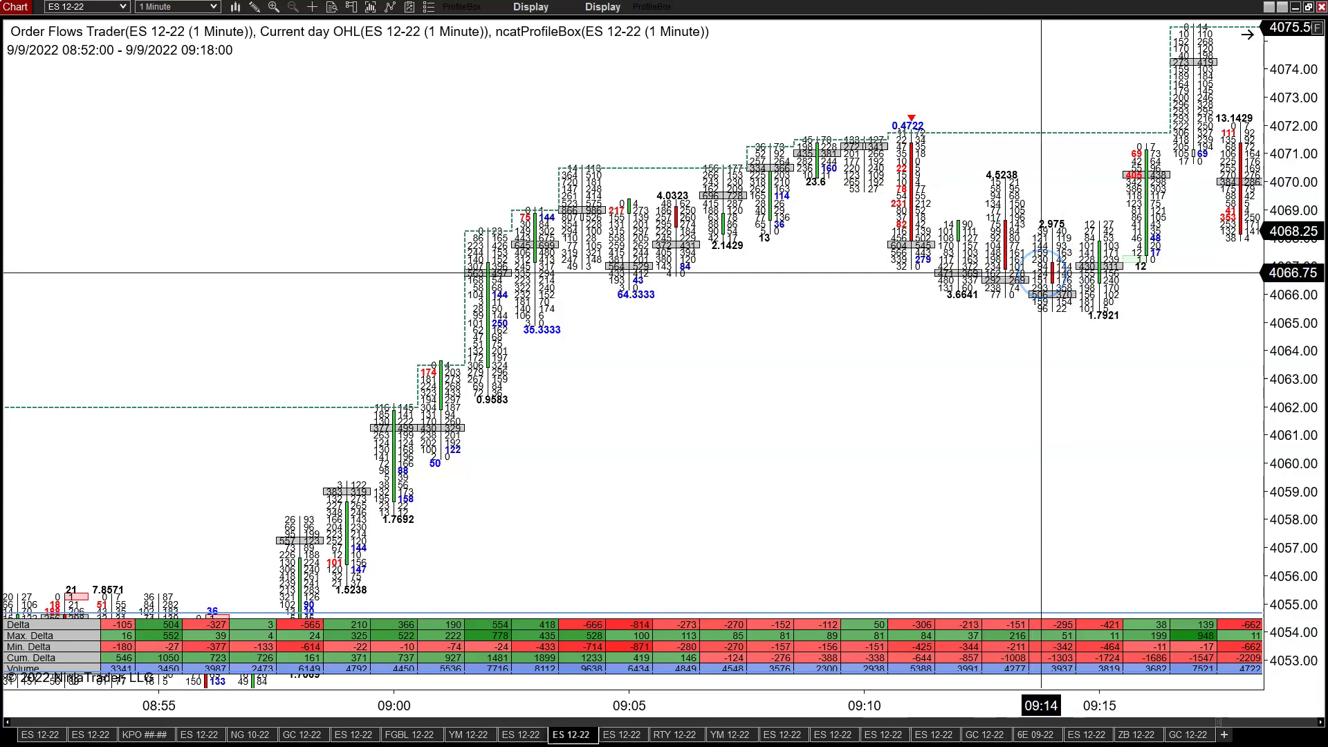
- Compare the boxed highest-volume levels of the 09:12 to 09:14 bars with those of the preceding rise from 09:00
click(1014, 289)
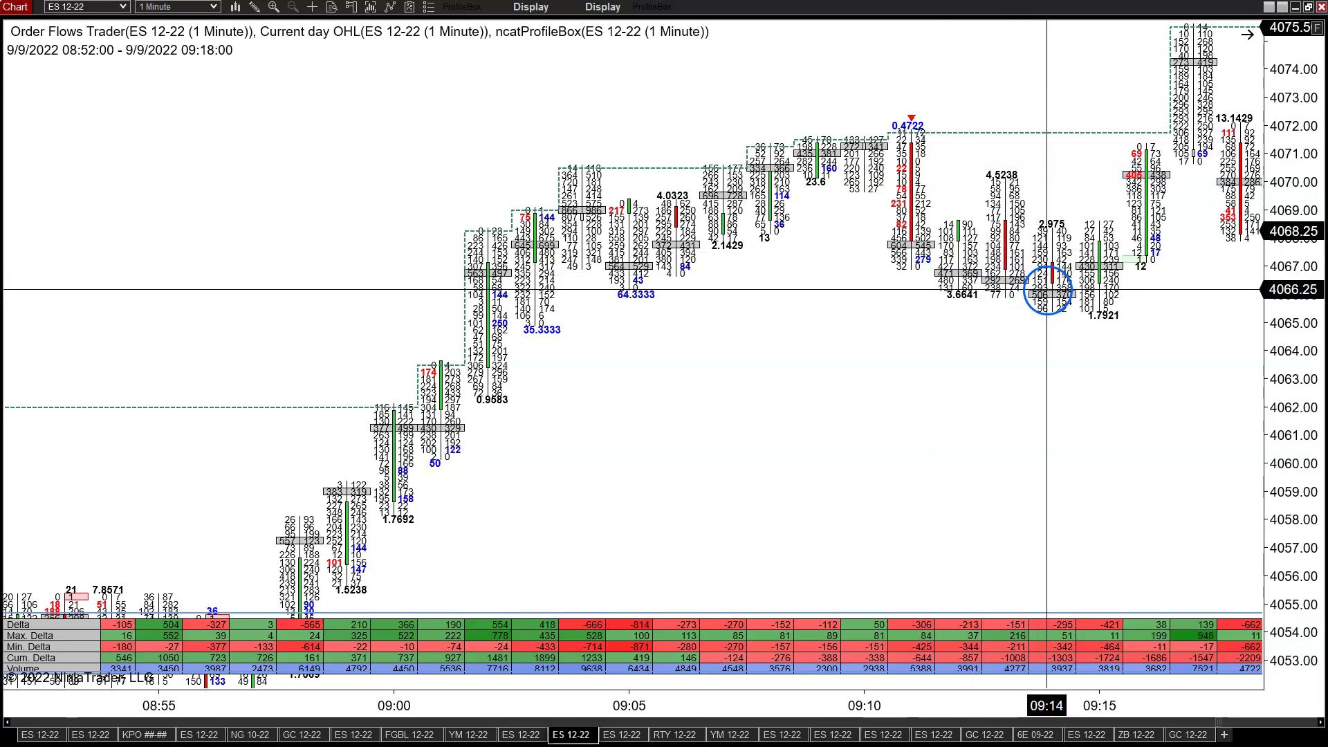
click(609, 266)
click(385, 464)
click(562, 290)
click(401, 450)
click(676, 251)
click(830, 173)
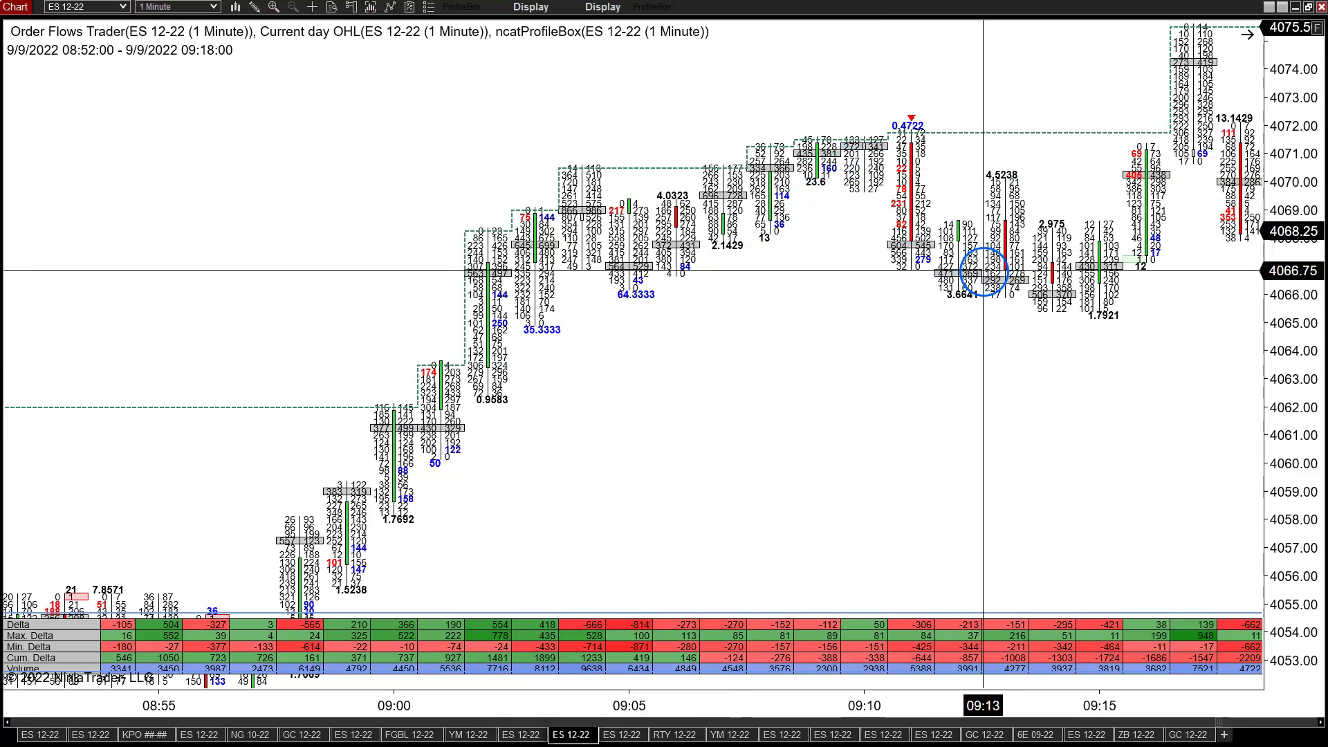
click(1041, 289)
- Follow the bars from the 09:17 high through 09:36, checking the volume levels around the 09:21 to 09:30 bars
scroll(1041, 289, down, 6)
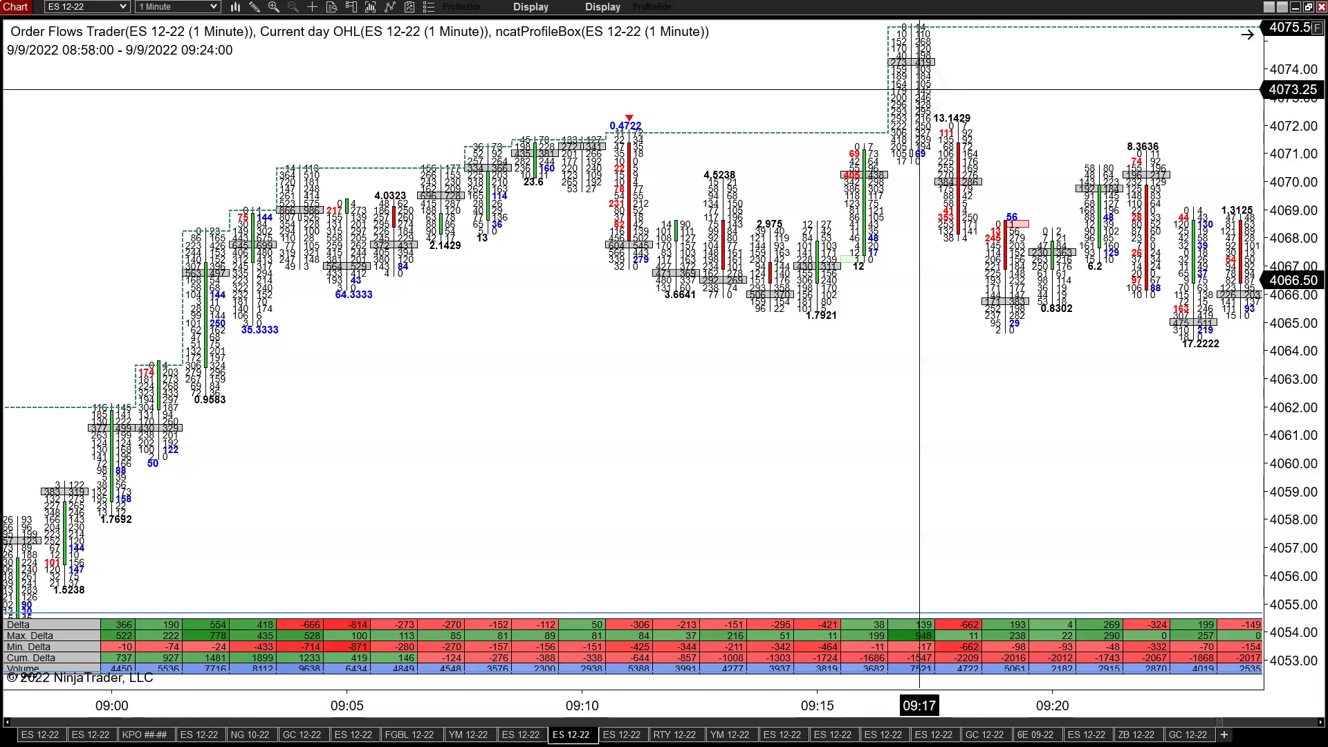
scroll(927, 207, down, 3)
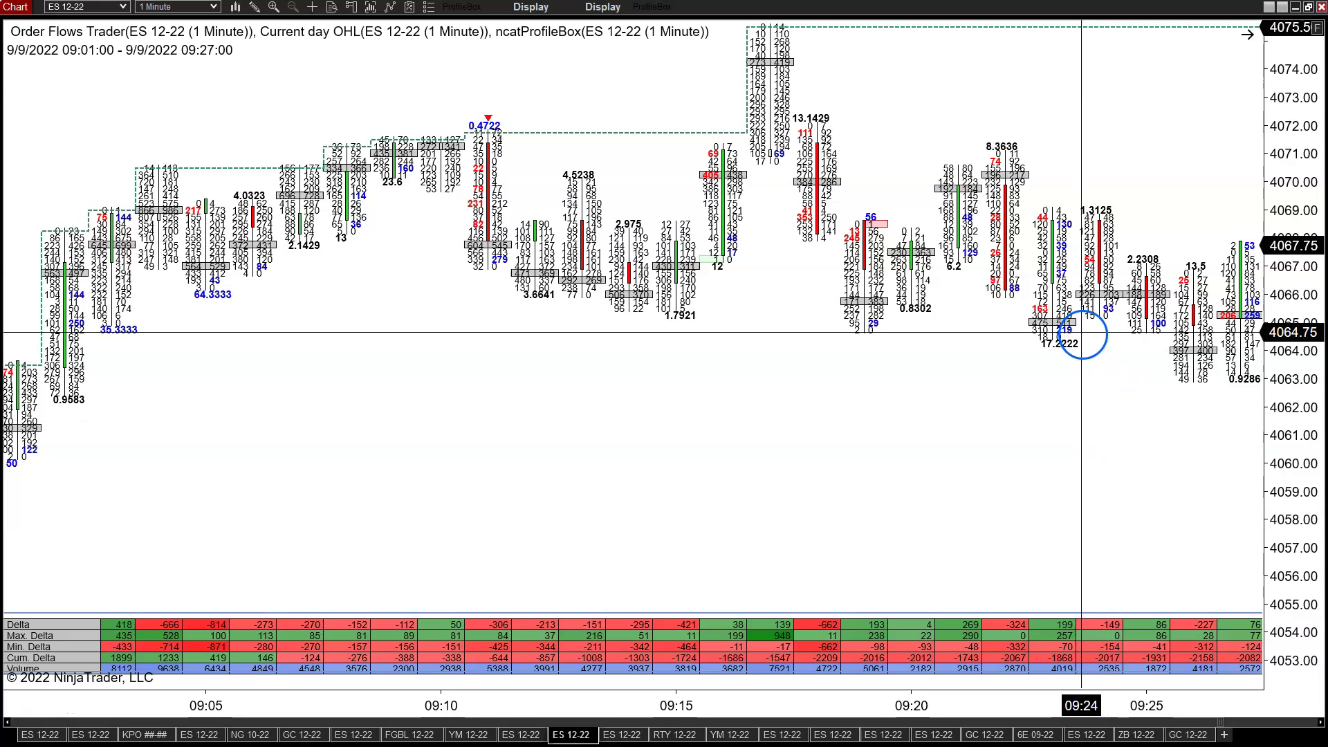
scroll(1148, 297, down, 1)
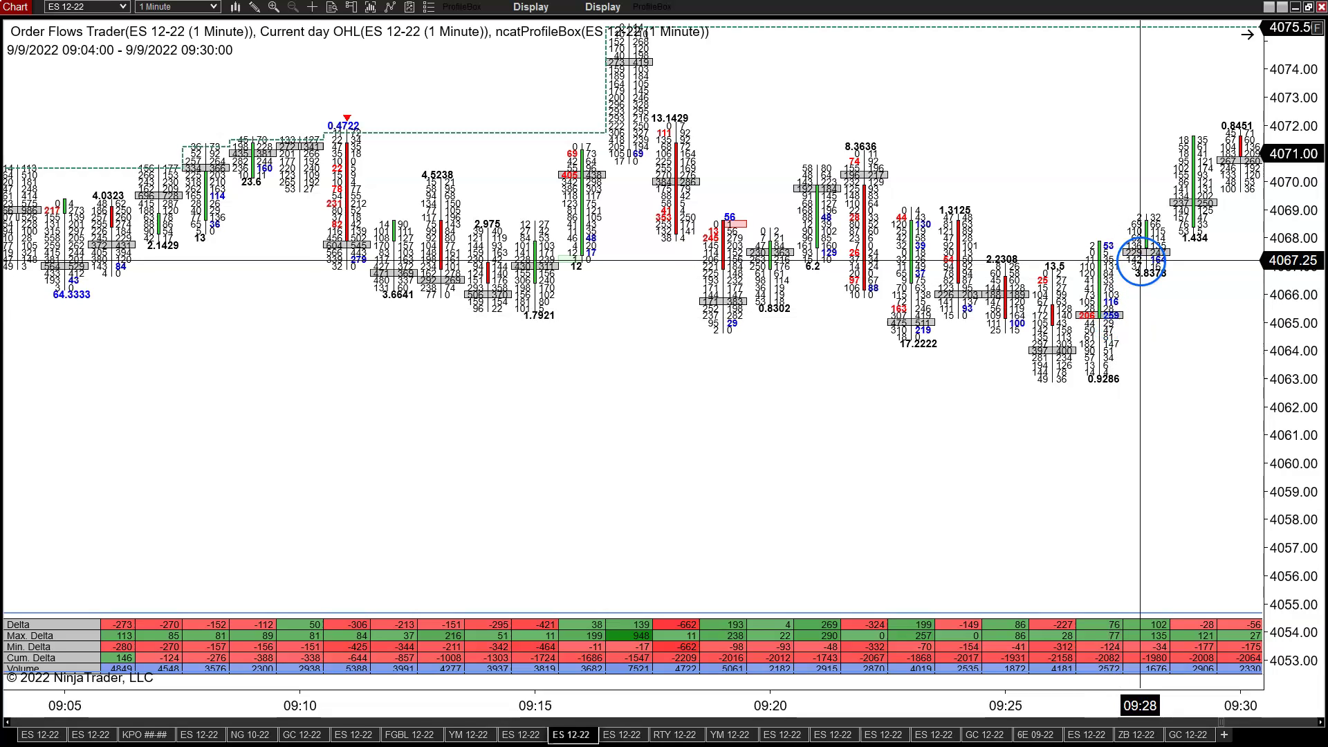
scroll(1205, 205, down, 3)
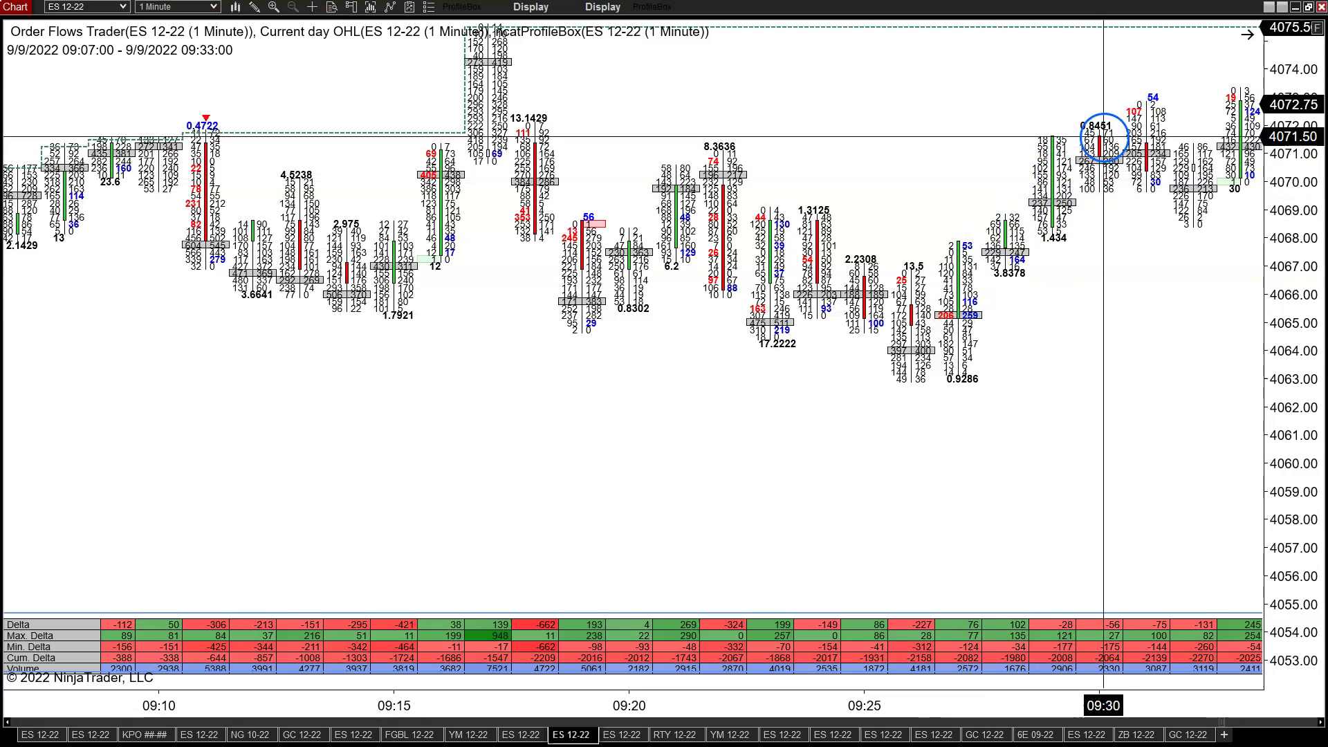
scroll(1115, 145, down, 3)
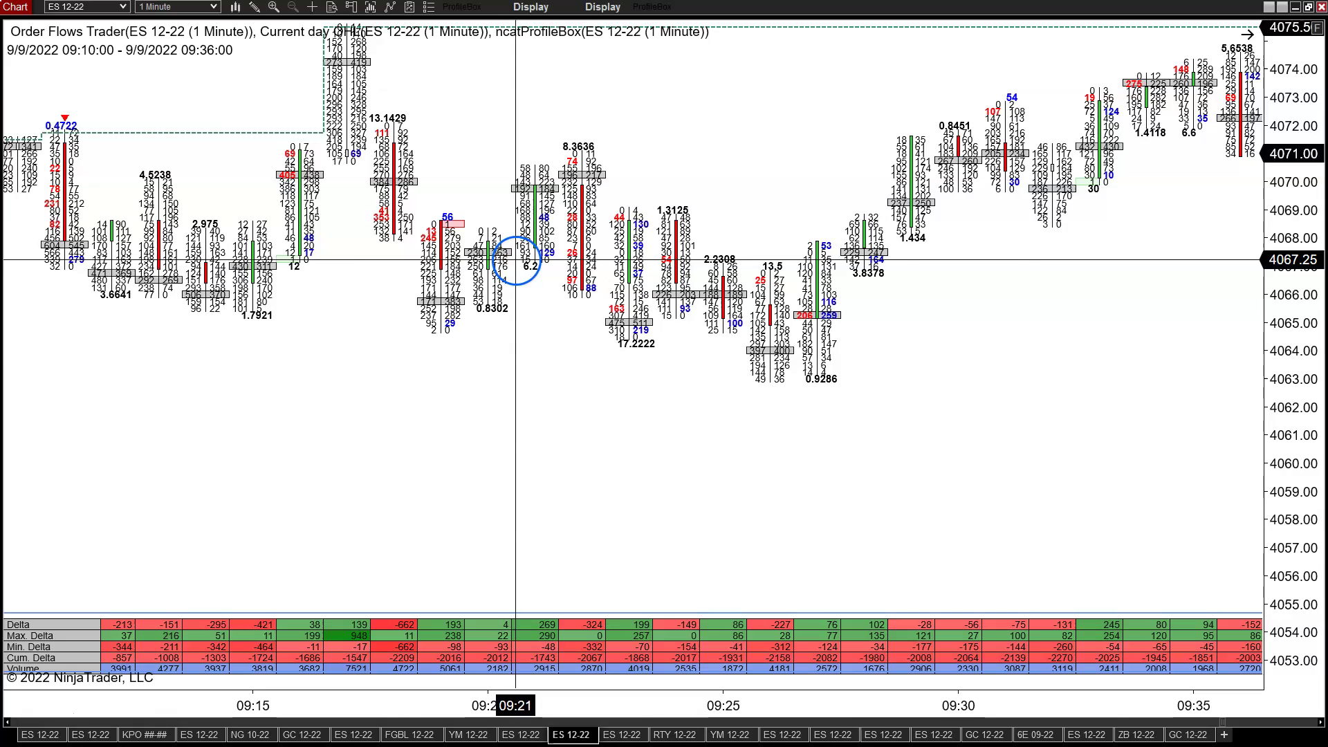
scroll(512, 261, up, 3)
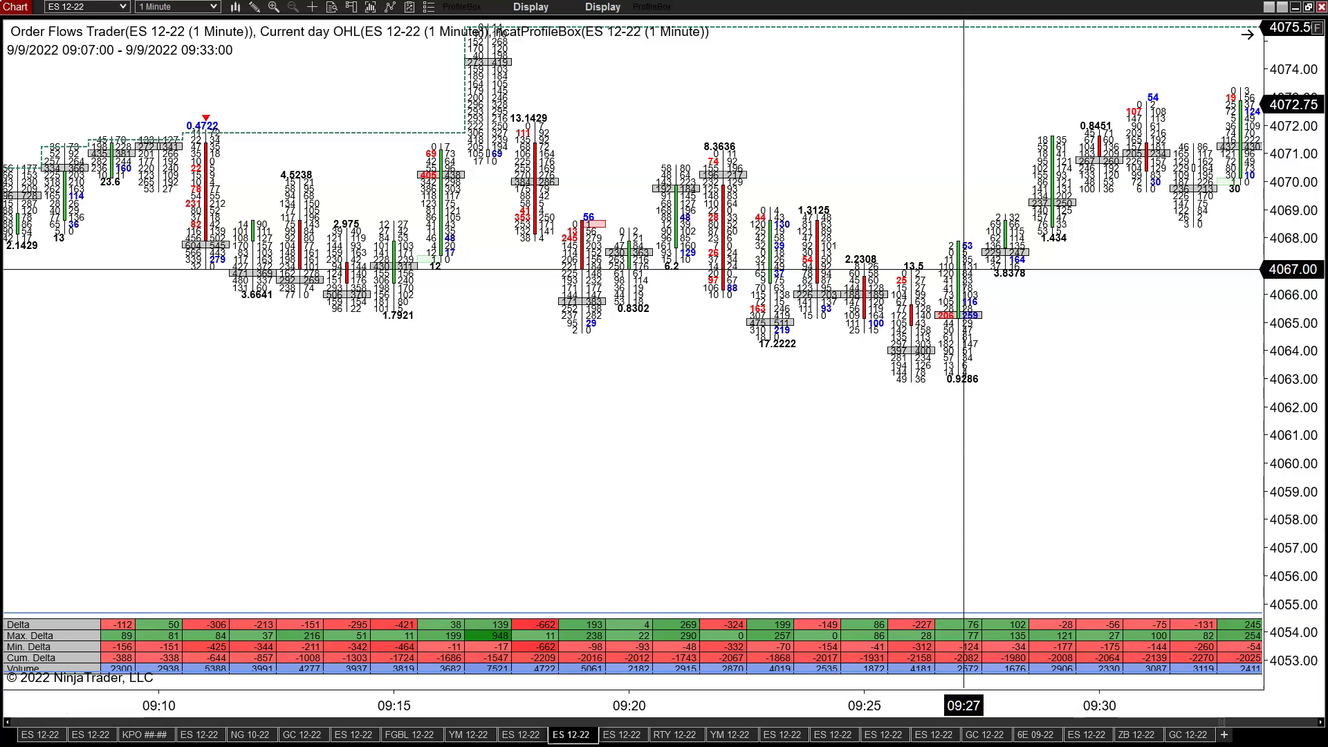
- Examine the advance from 09:27 through 09:51, checking the boxed highest-volume levels around the 09:43 to 09:47 bars
scroll(850, 406, down, 9)
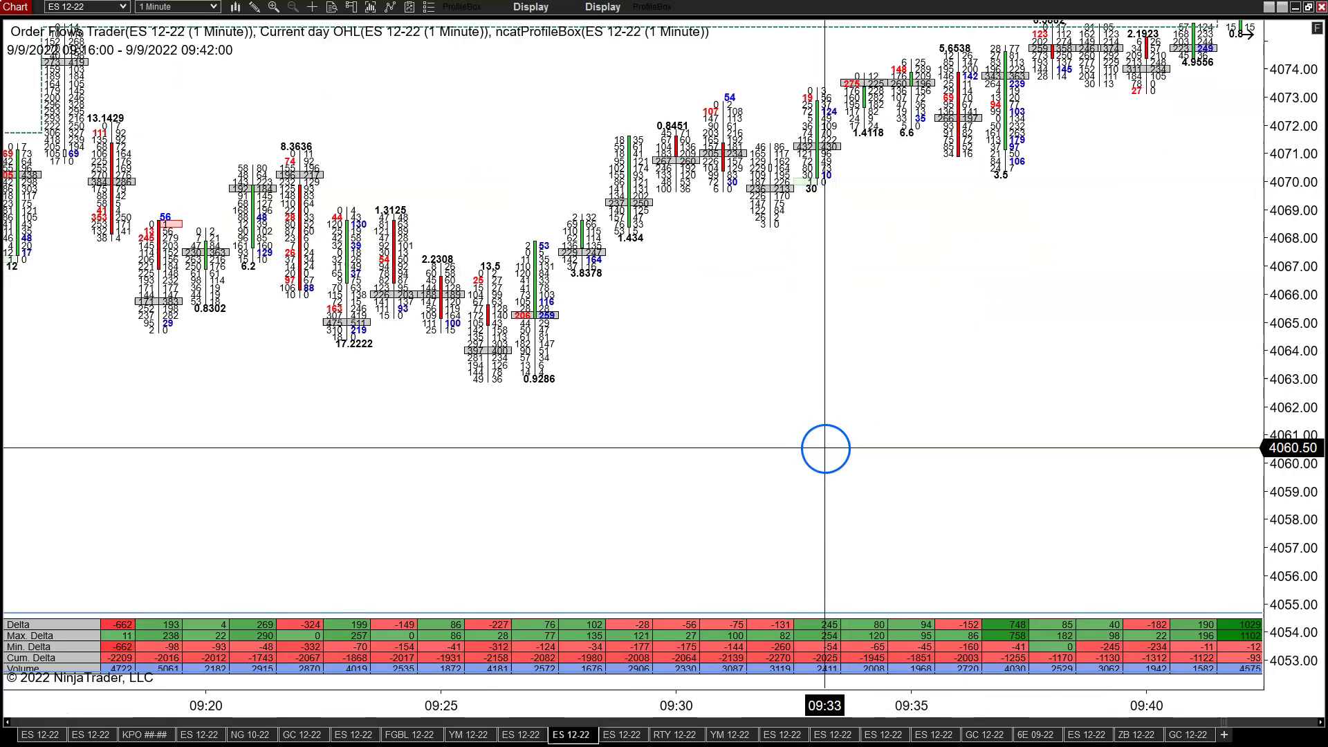
drag(1265, 435, 1285, 567)
scroll(926, 332, down, 6)
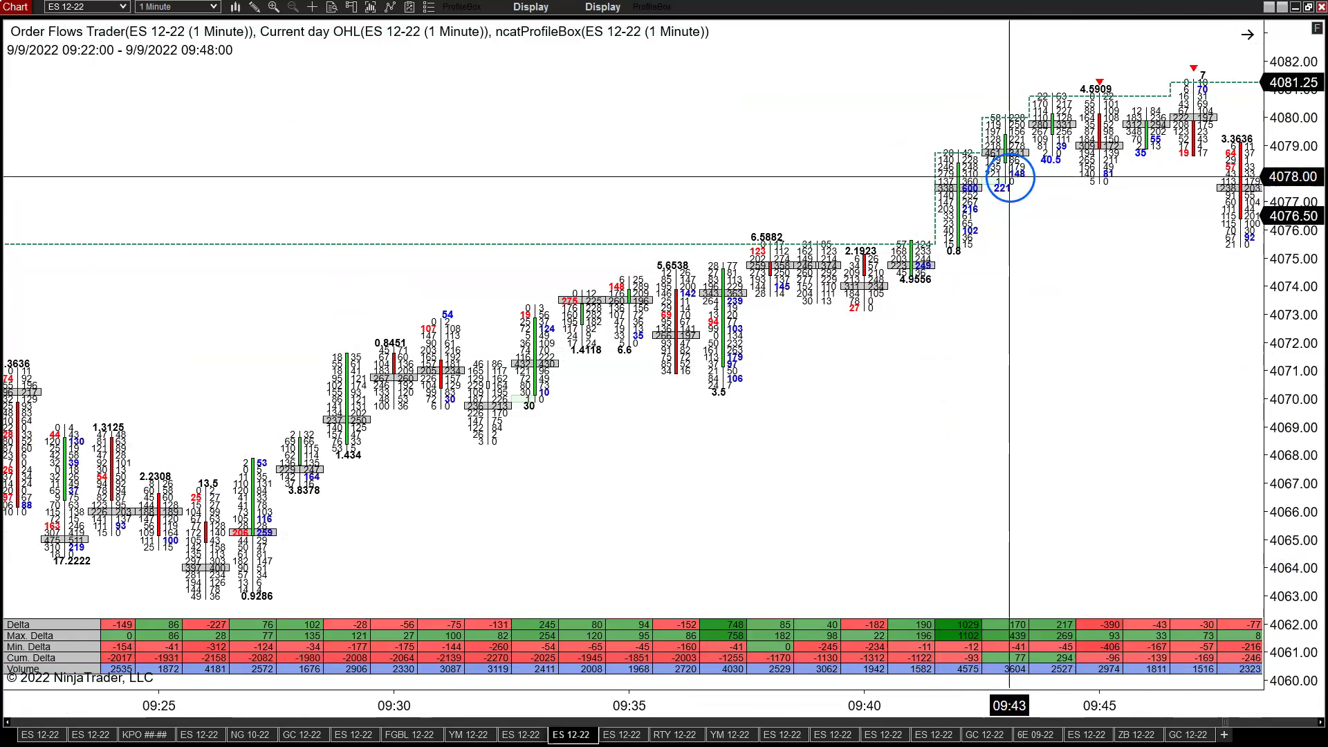
scroll(1054, 270, down, 3)
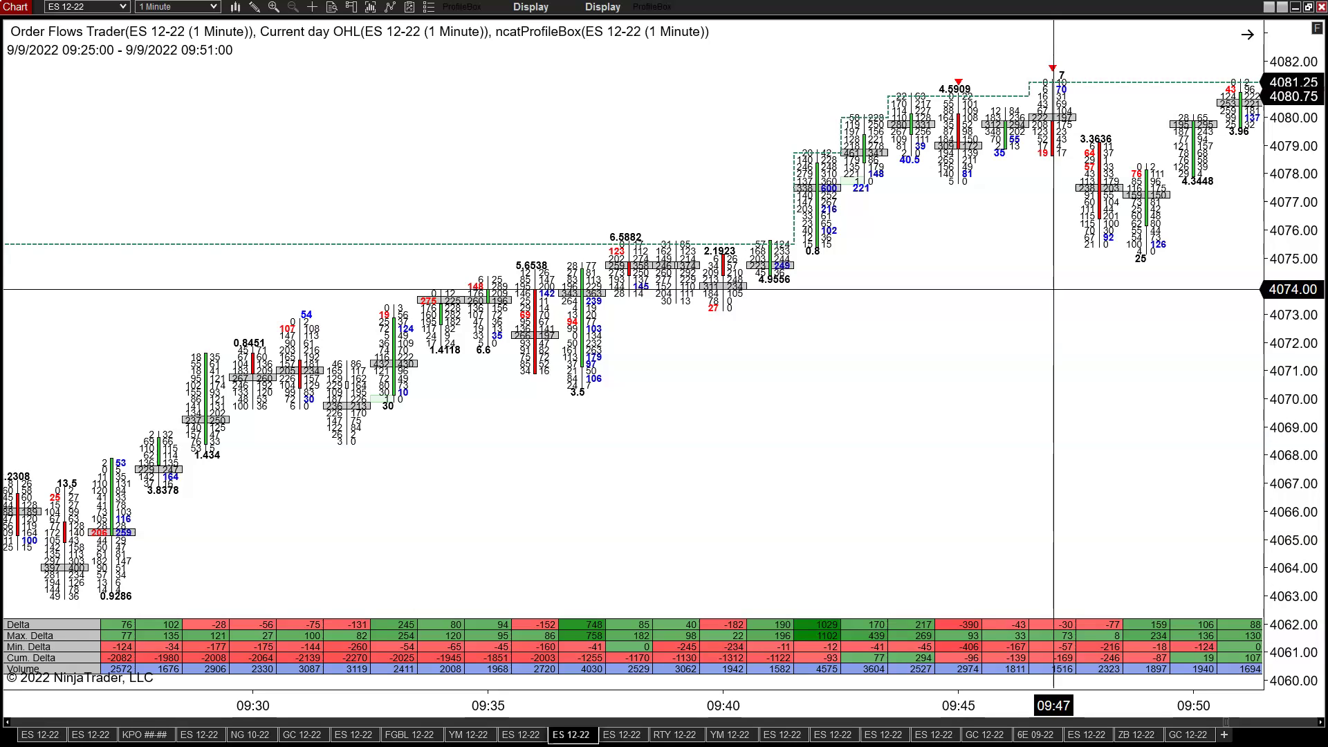
middle_click(950, 193)
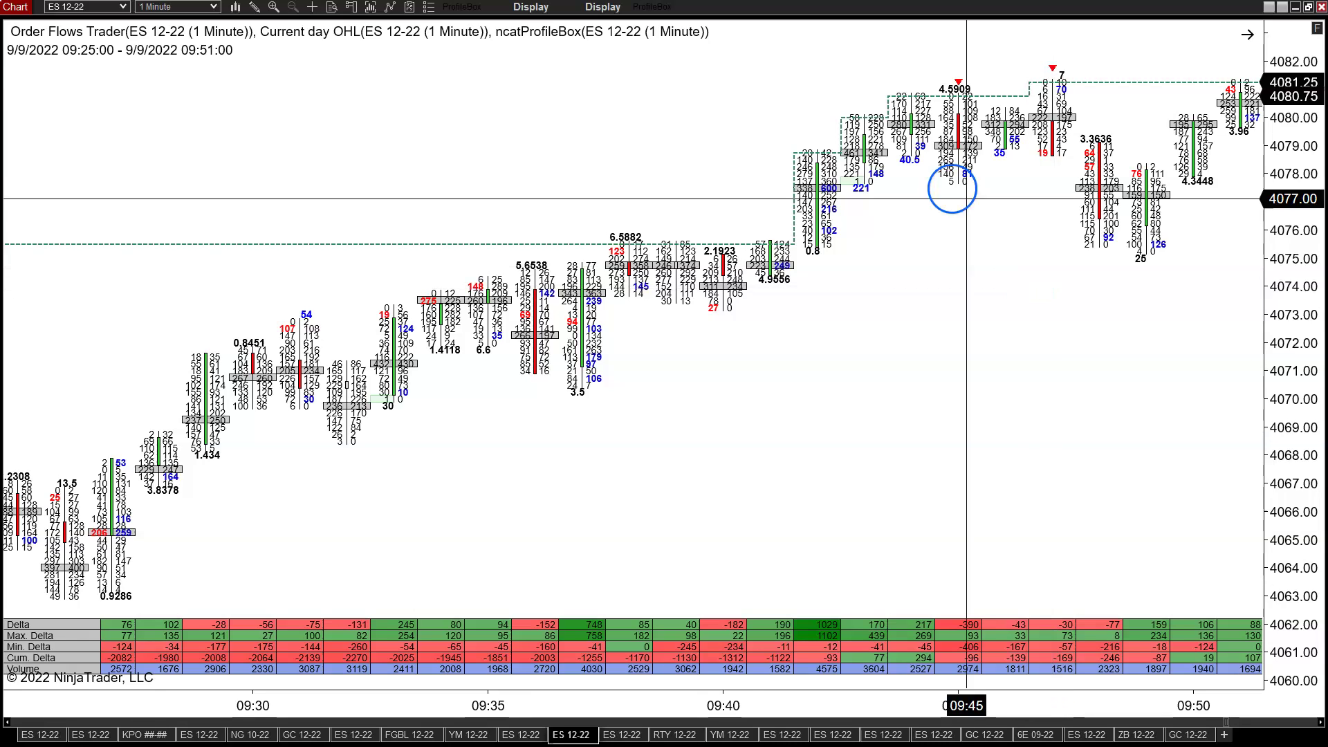